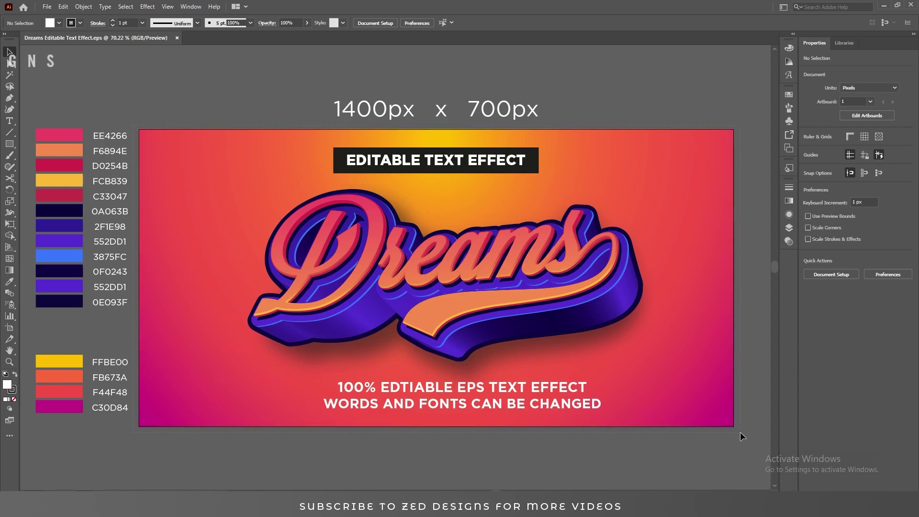
# Step: Select all of the finished Dreams artwork and delete it, leaving the artboard blank
pyautogui.hotkey('ctrl', 'a')
pyautogui.press('Delete')
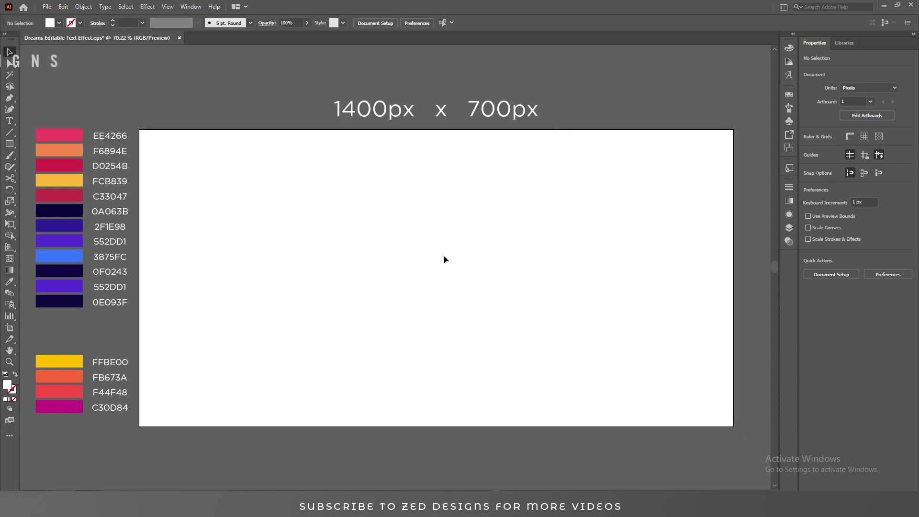
# Step: Draw a 1400 × 700 px rectangle and centre it horizontally and vertically on the artboard
pyautogui.click(789, 229)
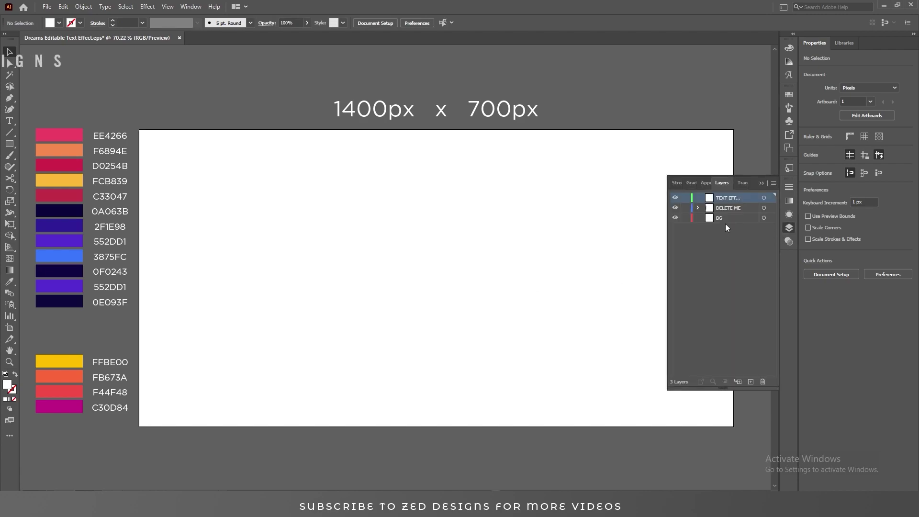
pyautogui.click(680, 235)
pyautogui.click(9, 143)
pyautogui.click(420, 242)
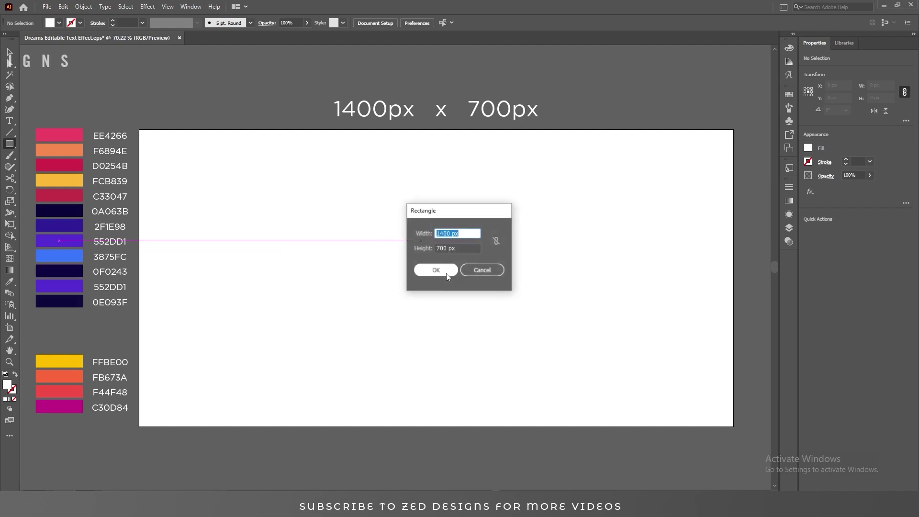
pyautogui.click(462, 247)
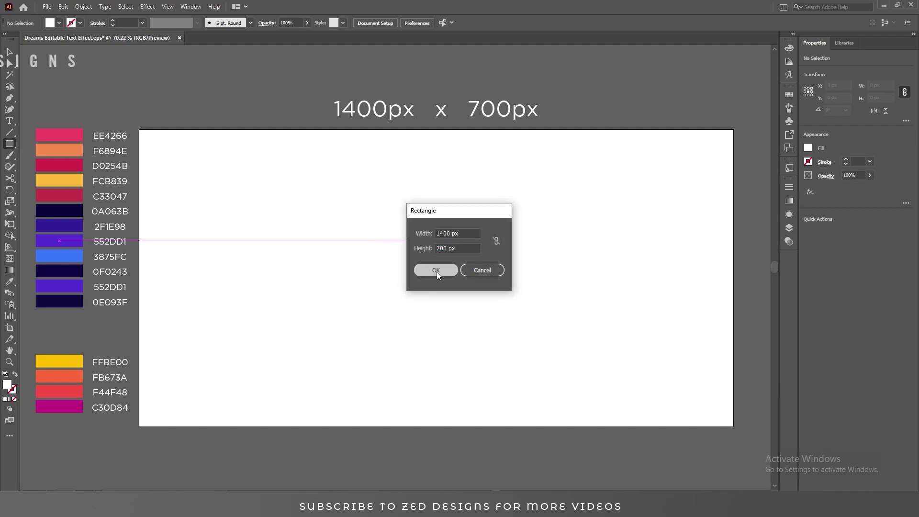
pyautogui.click(436, 271)
pyautogui.click(410, 22)
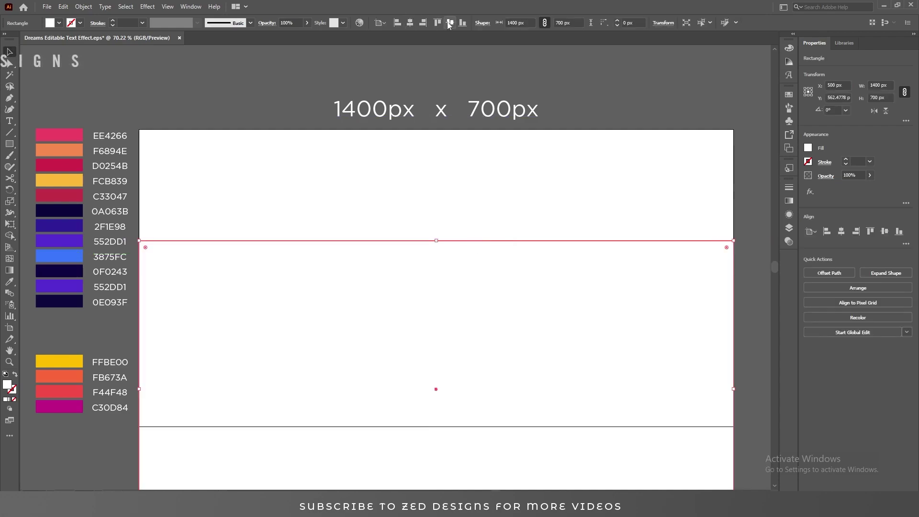
pyautogui.click(449, 23)
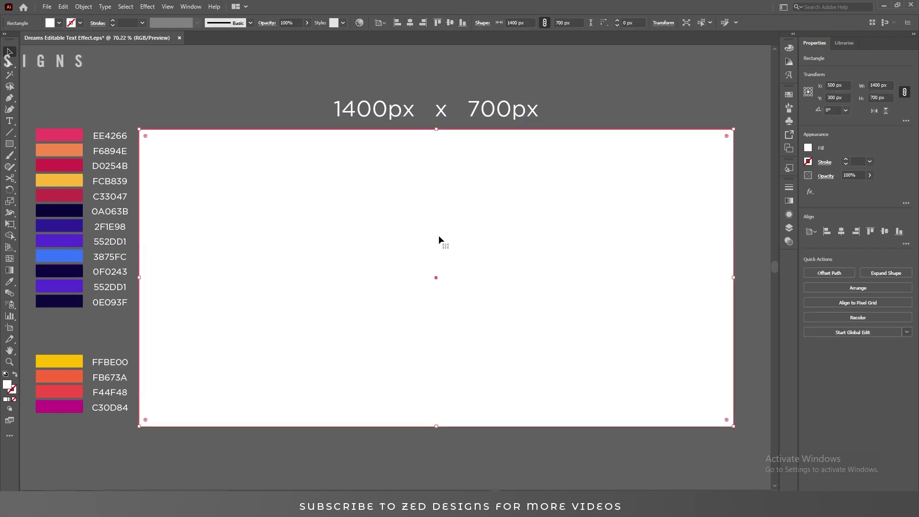
# Step: Make the background fill a radial gradient with a magenta C30D84 end stop
pyautogui.click(790, 201)
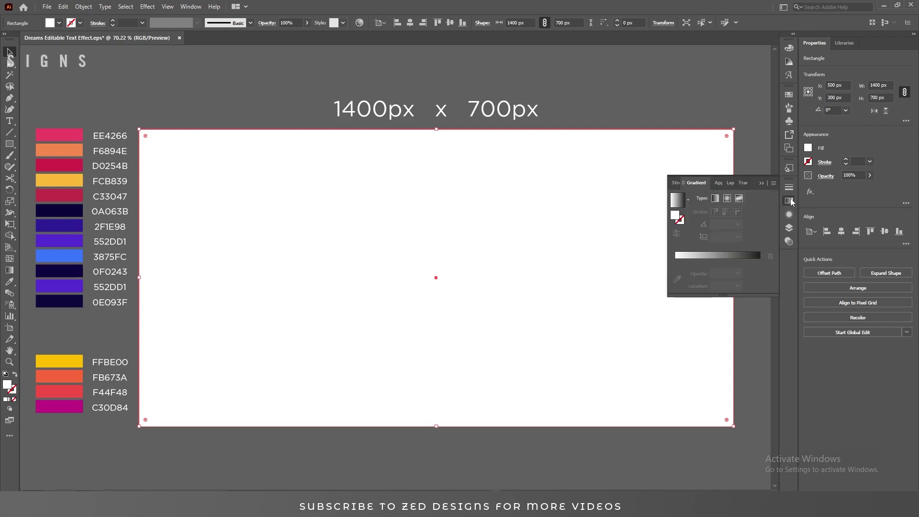
pyautogui.click(728, 198)
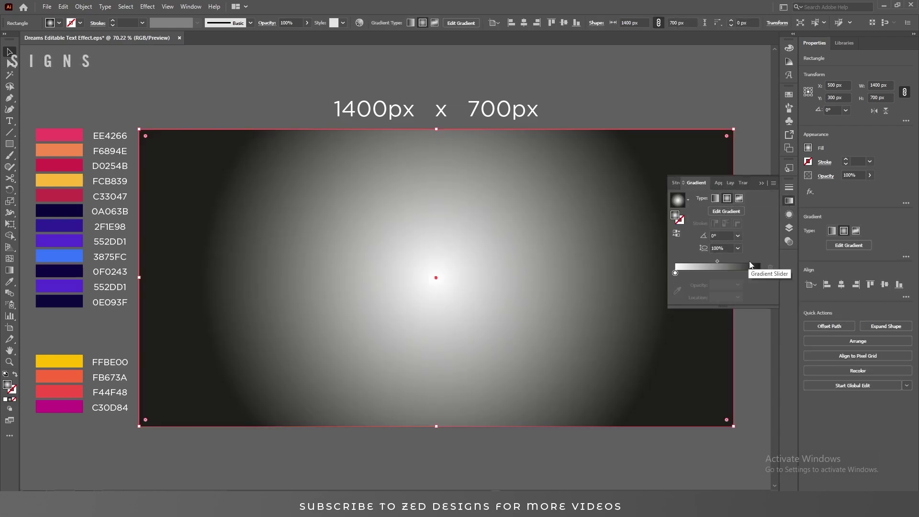
pyautogui.moveTo(47, 354); pyautogui.dragTo(70, 409)
pyautogui.click(212, 355)
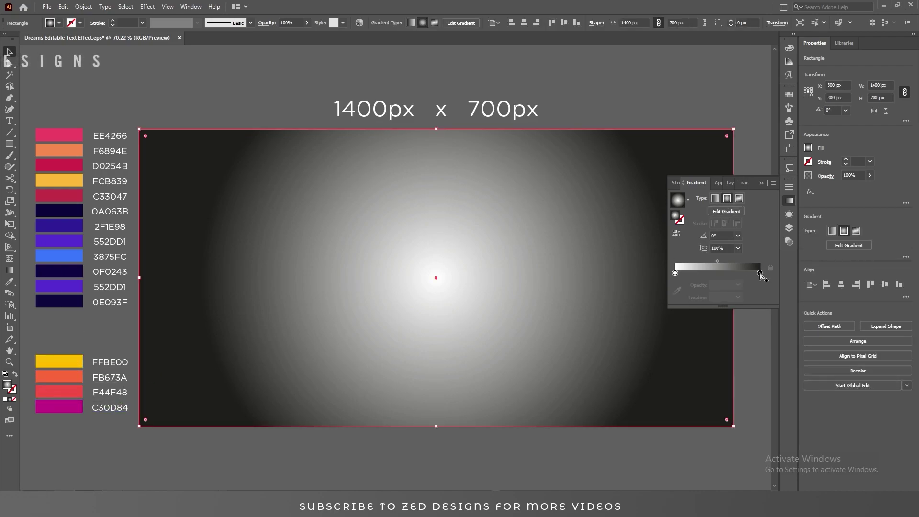
pyautogui.click(761, 274)
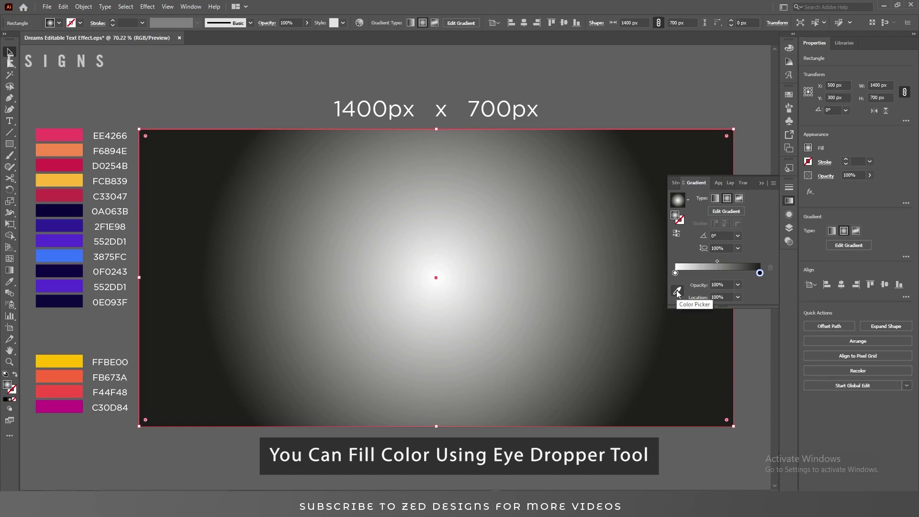
pyautogui.click(676, 290)
pyautogui.click(74, 403)
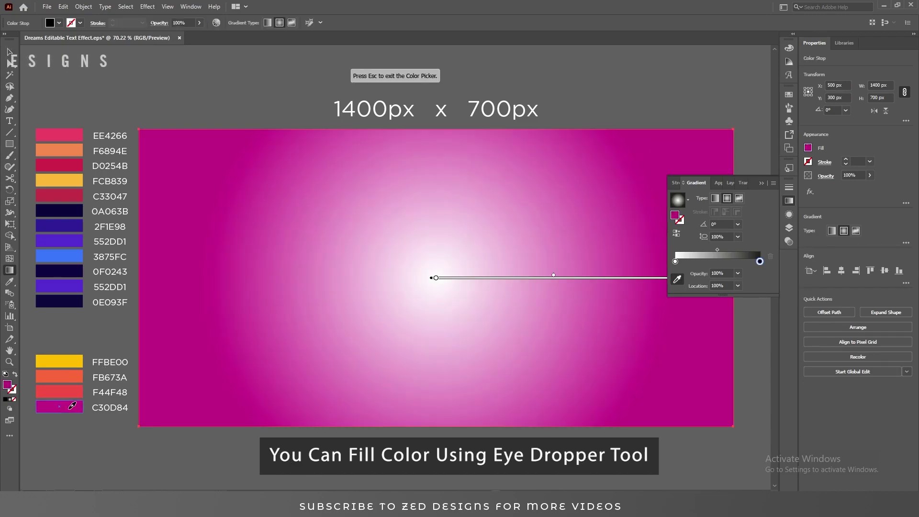
# Step: Add F44F48 red and FB673A orange stops and make the centre stop FFBE00 yellow
pyautogui.click(734, 262)
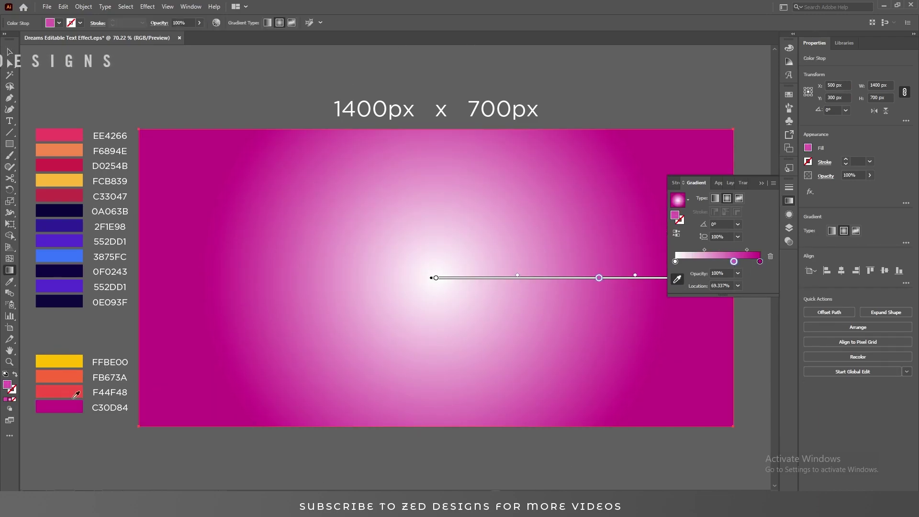
pyautogui.click(676, 280)
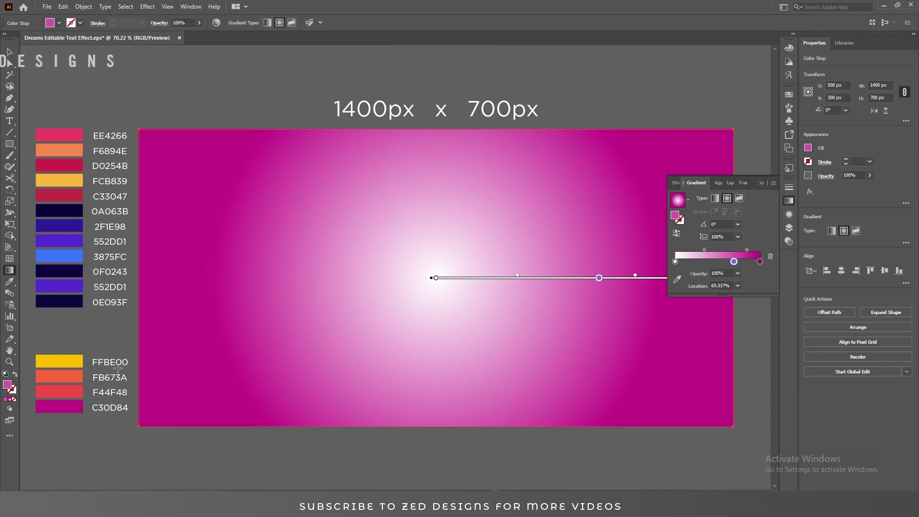
pyautogui.click(676, 280)
pyautogui.click(62, 391)
pyautogui.click(695, 262)
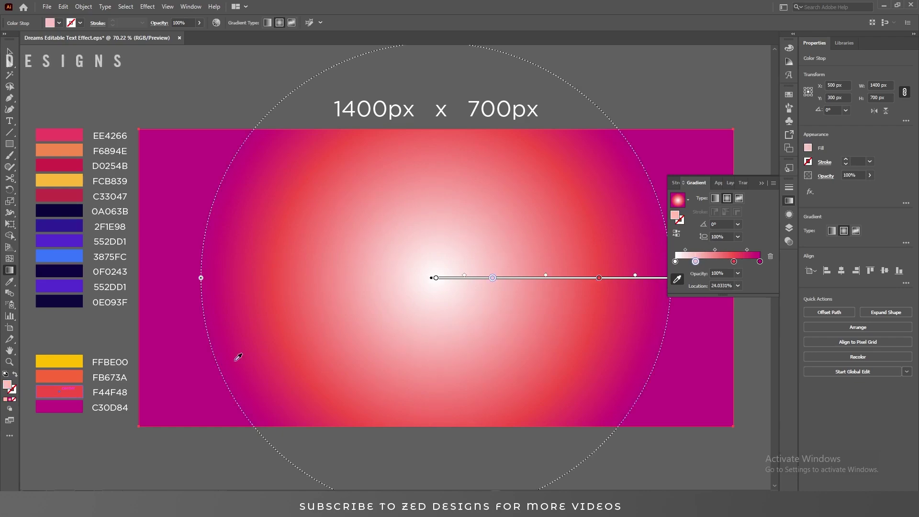
pyautogui.click(59, 376)
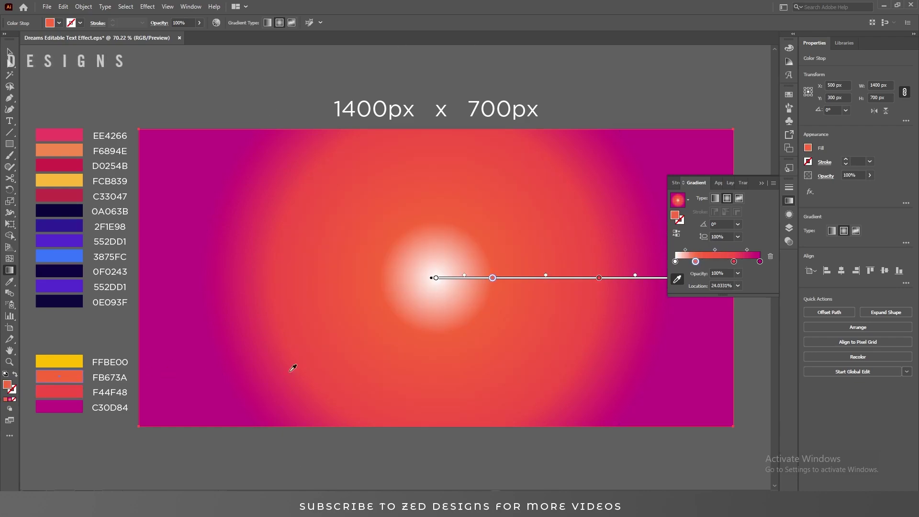
pyautogui.click(675, 261)
pyautogui.click(53, 365)
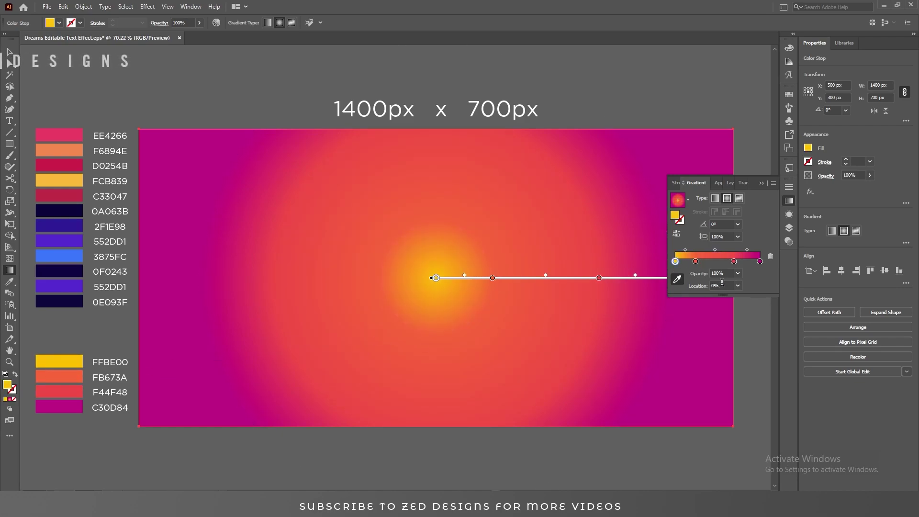
# Step: Set the orange gradient stop's location to 35%
pyautogui.click(696, 261)
pyautogui.doubleClick(724, 285)
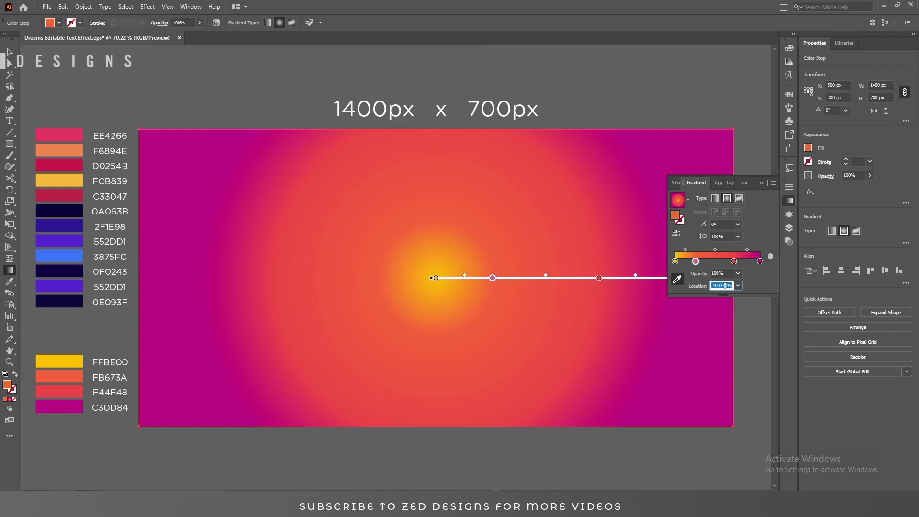
pyautogui.write('35')
pyautogui.press('Return')
pyautogui.press('v')
pyautogui.hotkey('ctrl', '-')
pyautogui.hotkey('ctrl', '-')
pyautogui.moveTo(464, 271); pyautogui.dragTo(351, 265)
pyautogui.hotkey('ctrl', '-')
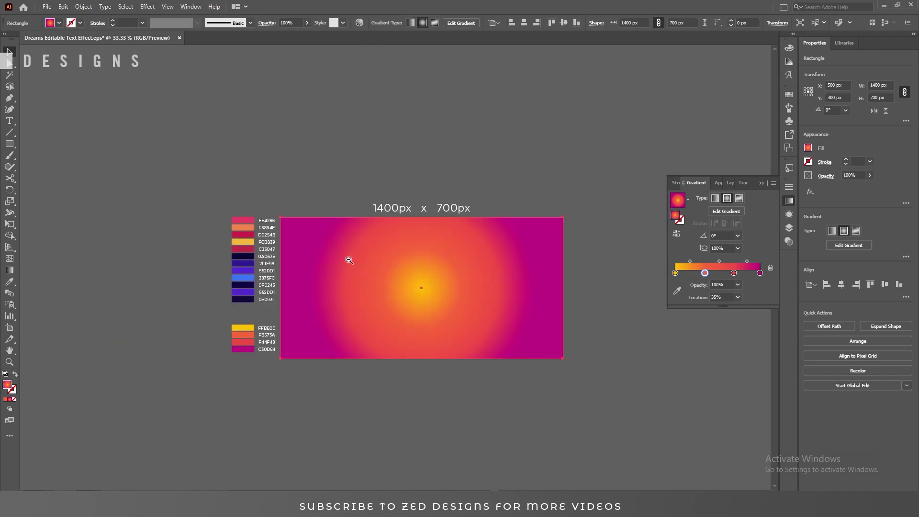
# Step: Stretch the radial gradient wider and pull the red stop inward for a softer top glow
pyautogui.press('g')
pyautogui.moveTo(508, 276)
pyautogui.mouseDown()
pyautogui.moveTo(579, 279)
pyautogui.moveTo(561, 269)
pyautogui.moveTo(562, 202)
pyautogui.moveTo(621, 206)
pyautogui.mouseUp()
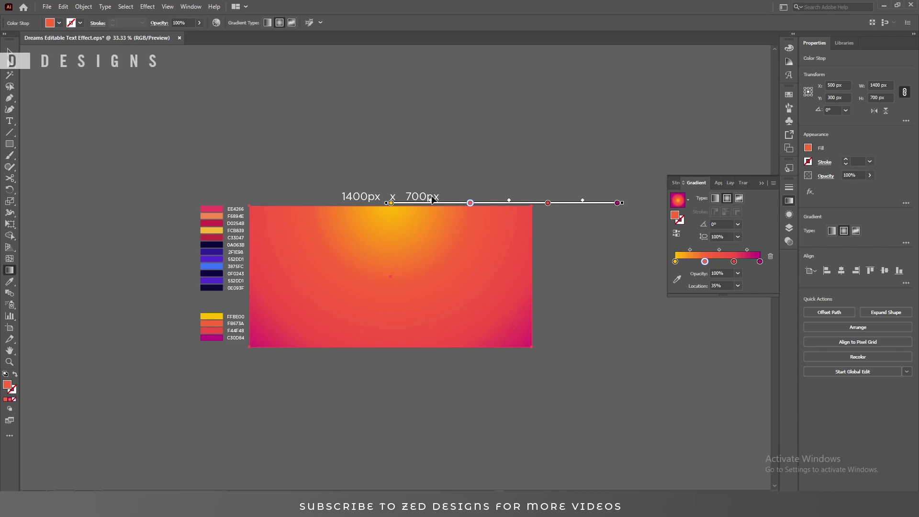
pyautogui.moveTo(417, 203); pyautogui.dragTo(415, 202)
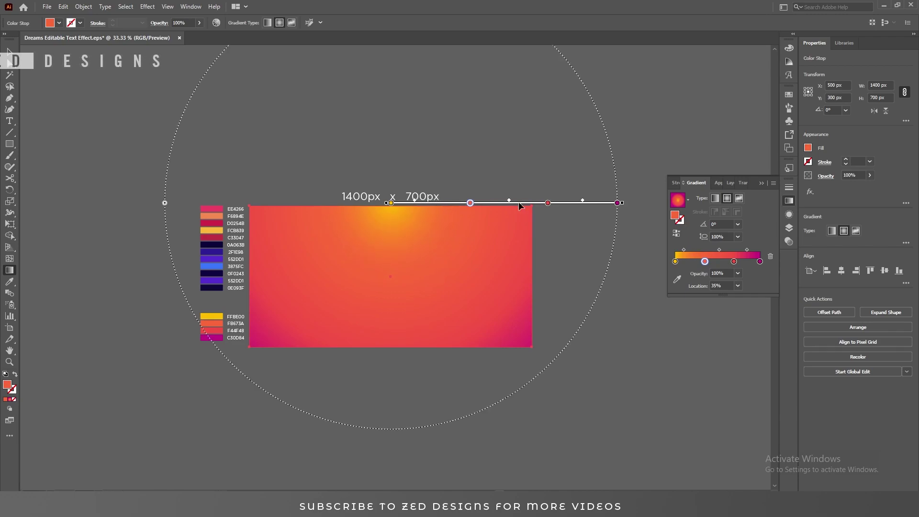
pyautogui.moveTo(548, 205); pyautogui.dragTo(533, 205)
pyautogui.moveTo(618, 205); pyautogui.dragTo(633, 205)
pyautogui.moveTo(541, 205); pyautogui.dragTo(538, 205)
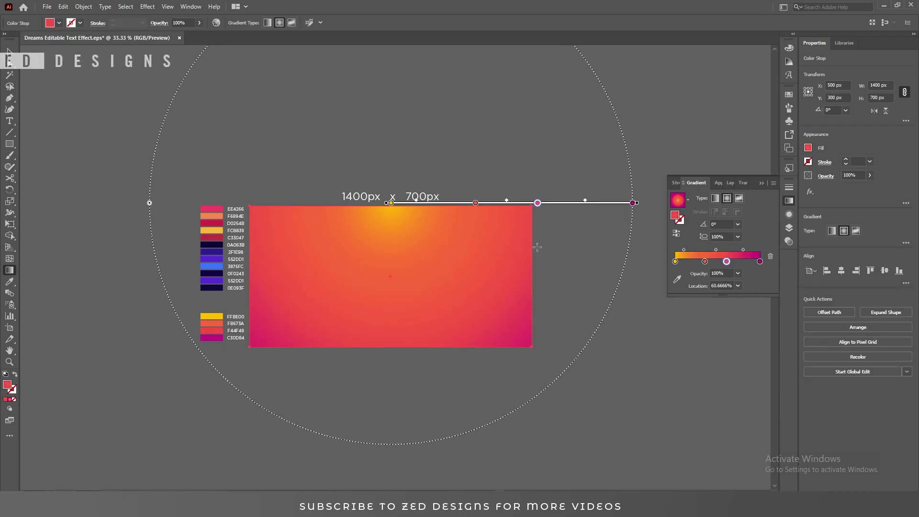
pyautogui.scroll(2, 431, 310)
pyautogui.scroll(2, 431, 309)
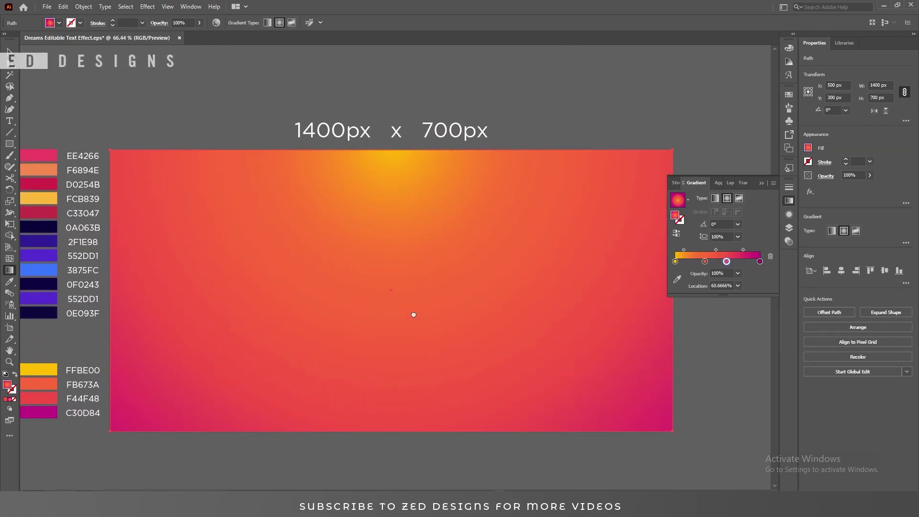
# Step: Lock the BG layer
pyautogui.press('v')
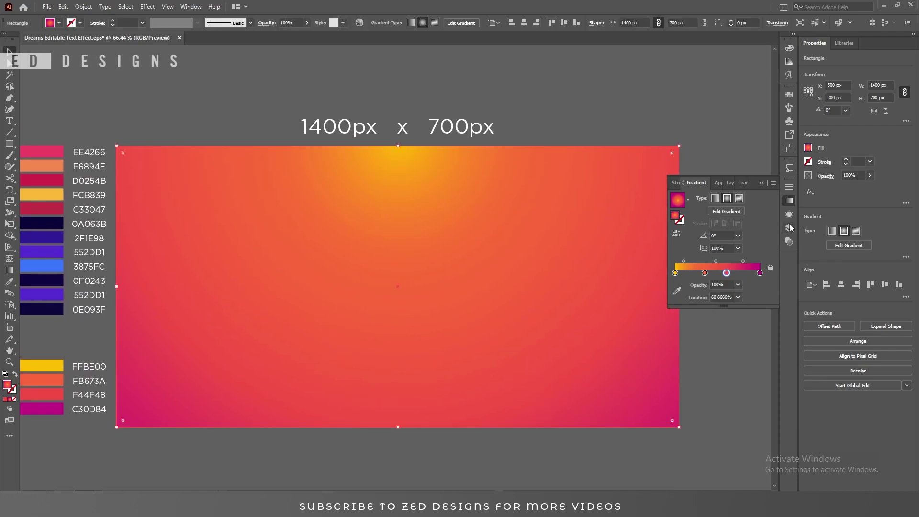
pyautogui.click(789, 227)
pyautogui.click(685, 217)
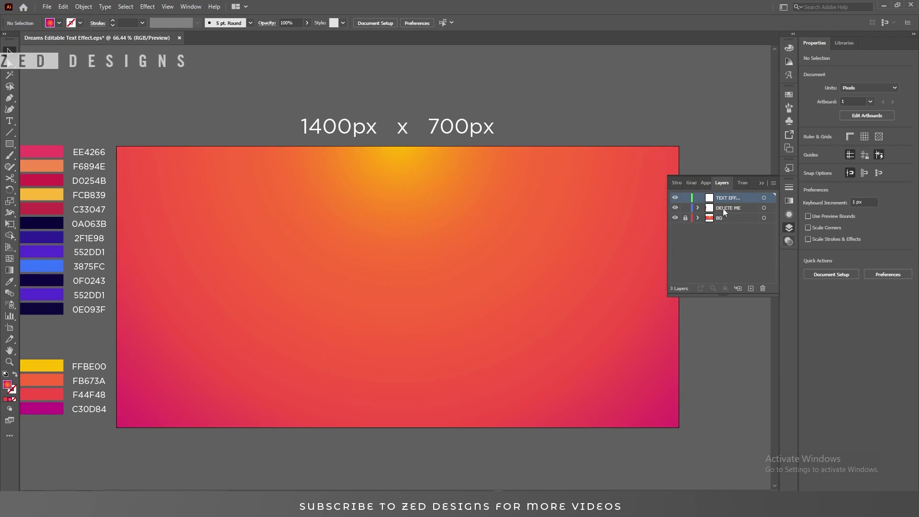
# Step: Type the word 'Dreams' as point text on the background
pyautogui.click(762, 183)
pyautogui.press('t')
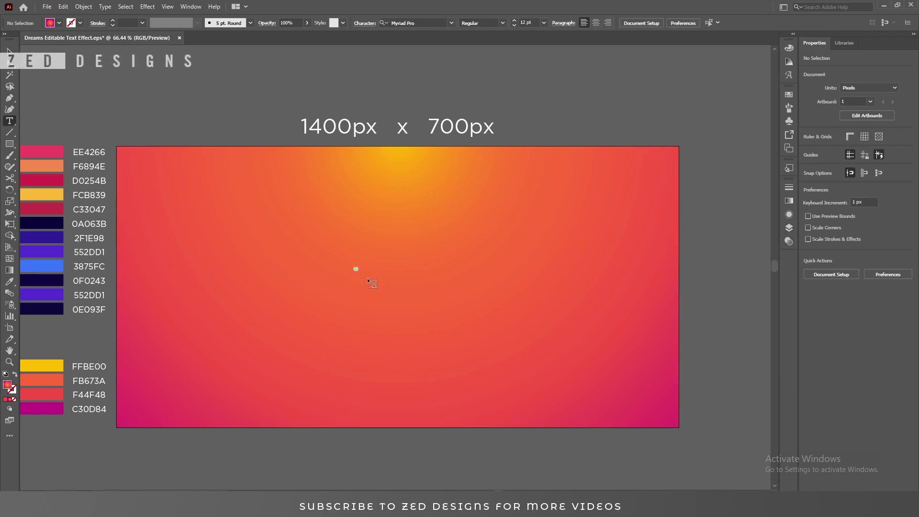
pyautogui.moveTo(353, 267); pyautogui.dragTo(357, 270)
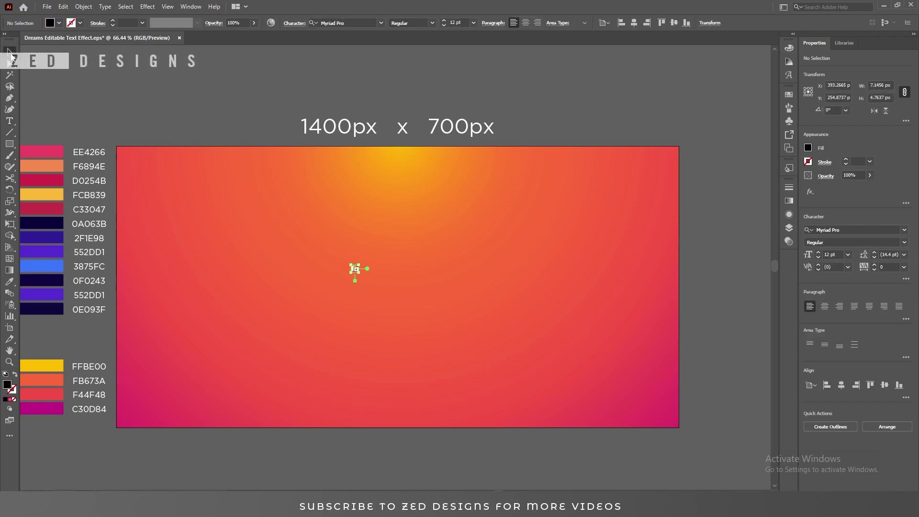
pyautogui.press('Escape')
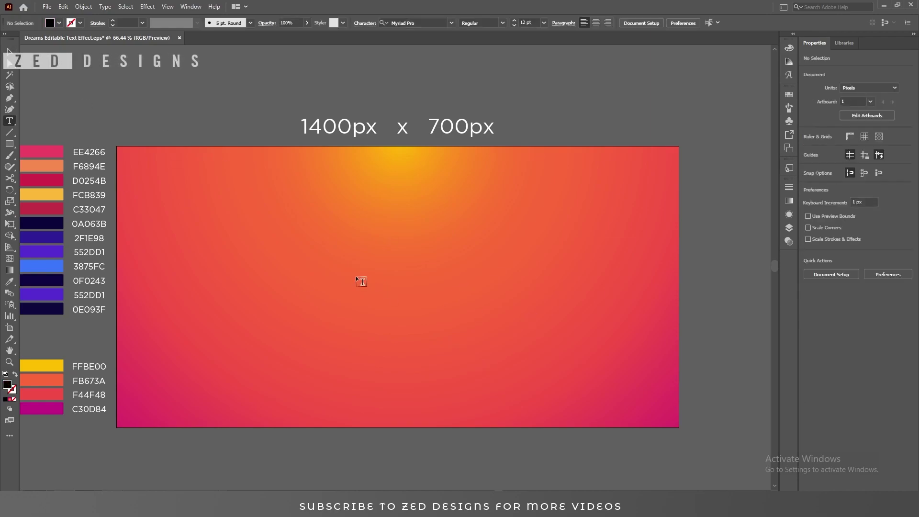
pyautogui.click(356, 276)
pyautogui.write('Dreams')
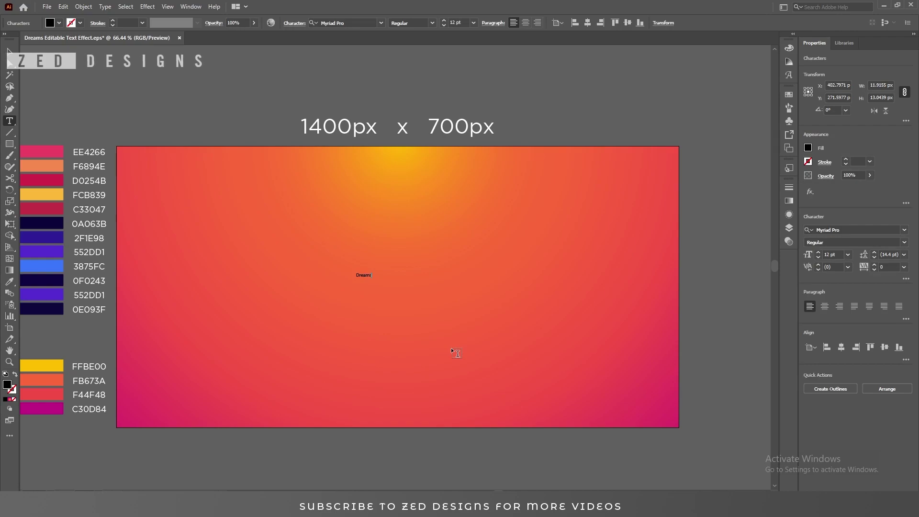
pyautogui.press('Escape')
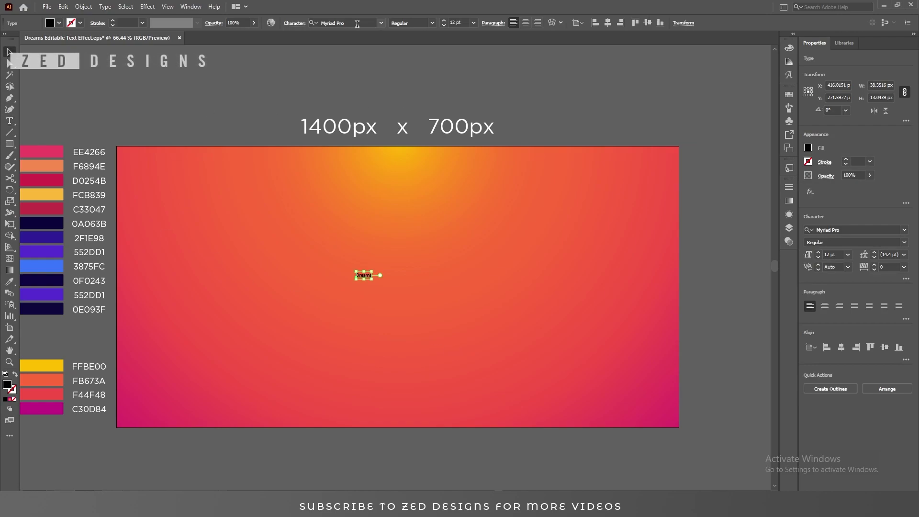
# Step: Set Dreams in Violetta at 225 pt, centre-aligned
pyautogui.click(357, 23)
pyautogui.write('v')
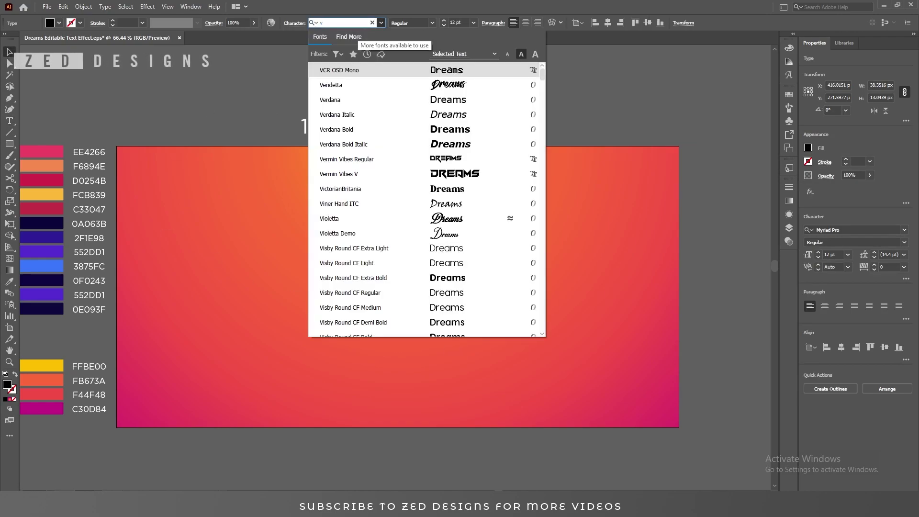
pyautogui.write('iol')
pyautogui.click(349, 68)
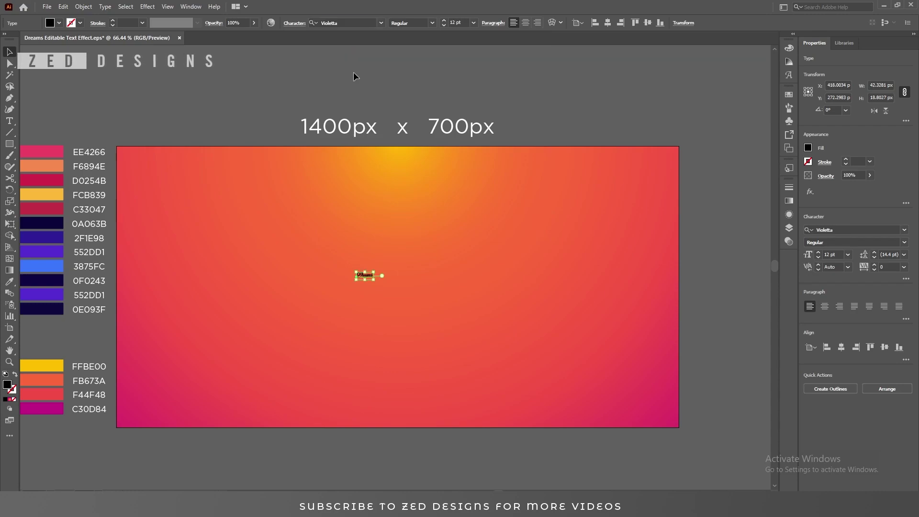
pyautogui.click(457, 22)
pyautogui.write('22')
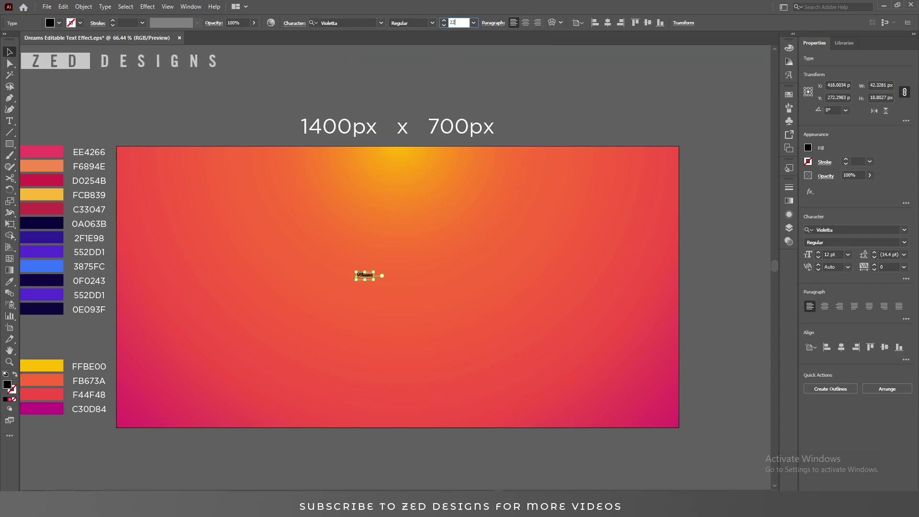
pyautogui.write('5')
pyautogui.press('Return')
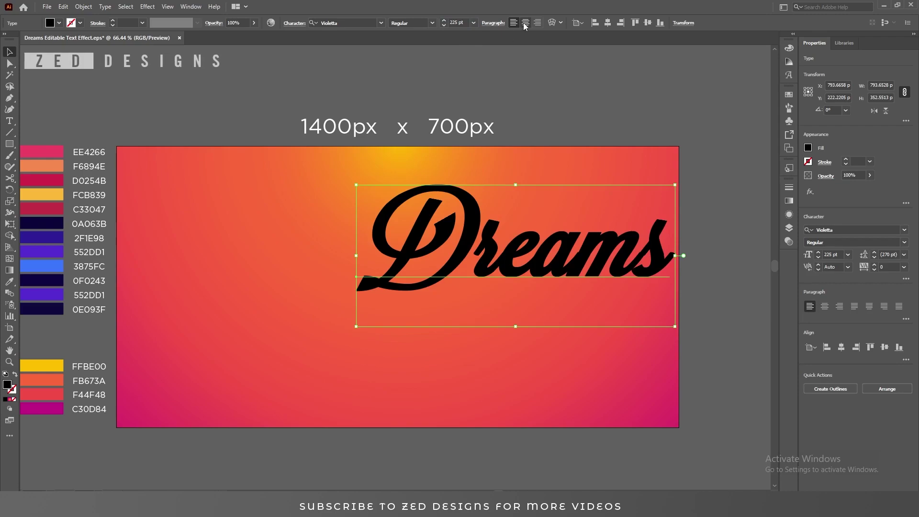
pyautogui.click(525, 22)
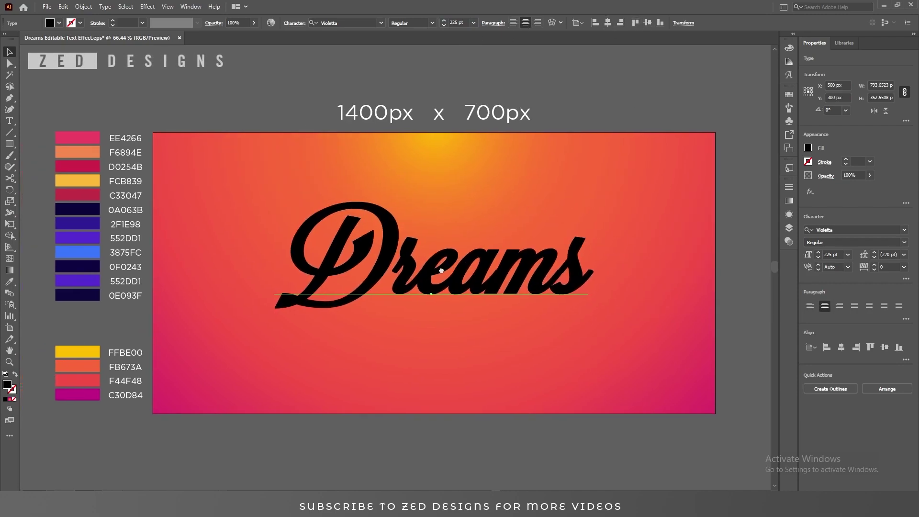
# Step: Swap the final 's' of Dreams for its swash alternate with the long tail underneath
pyautogui.press('t')
pyautogui.moveTo(555, 276); pyautogui.dragTo(595, 355)
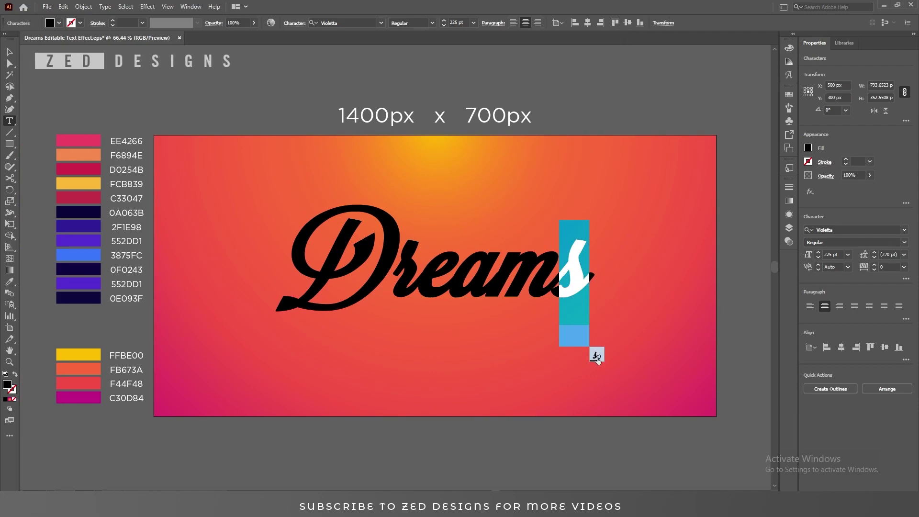
pyautogui.click(596, 355)
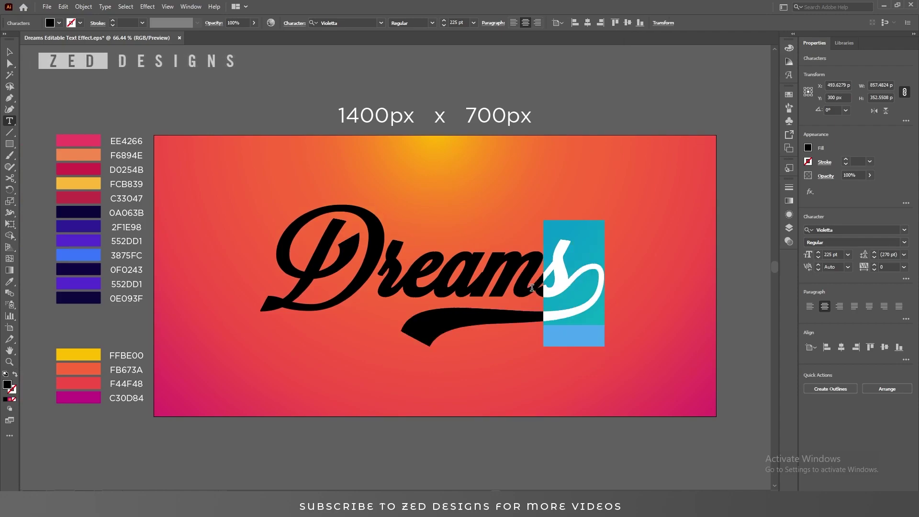
pyautogui.moveTo(558, 288)
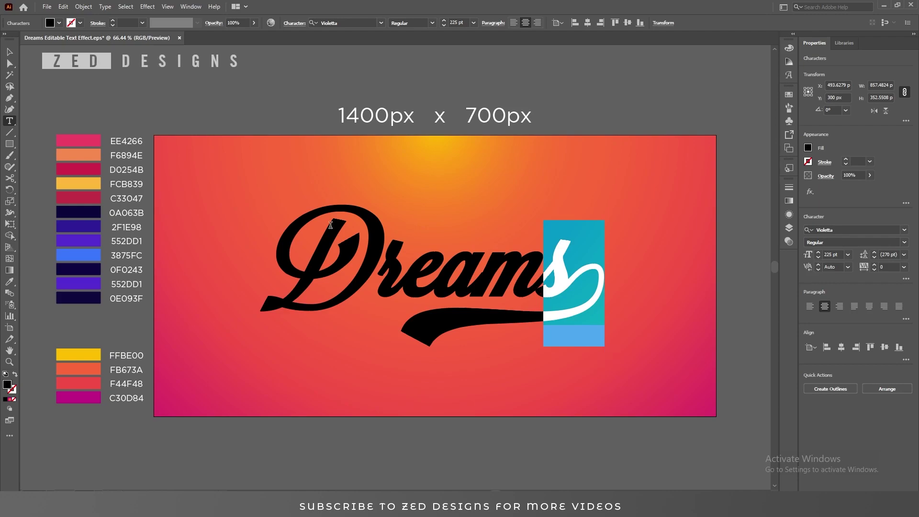
pyautogui.click(104, 7)
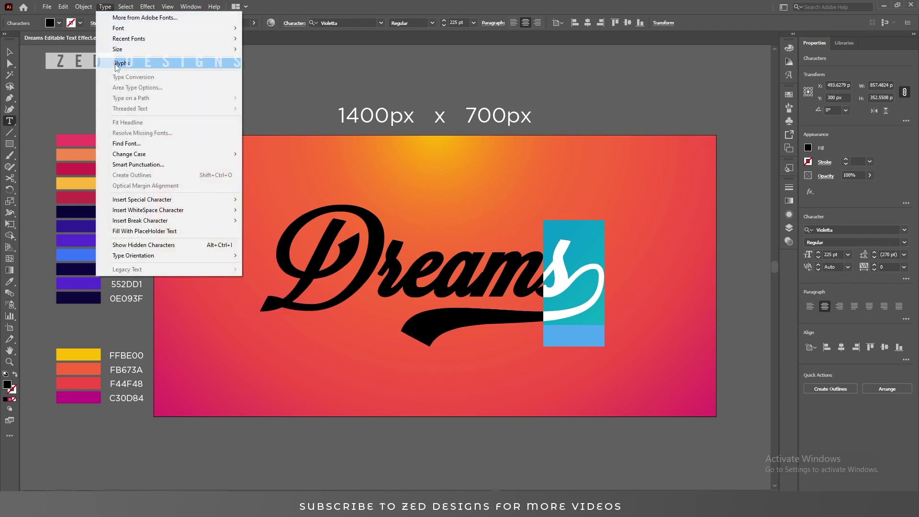
pyautogui.click(417, 259)
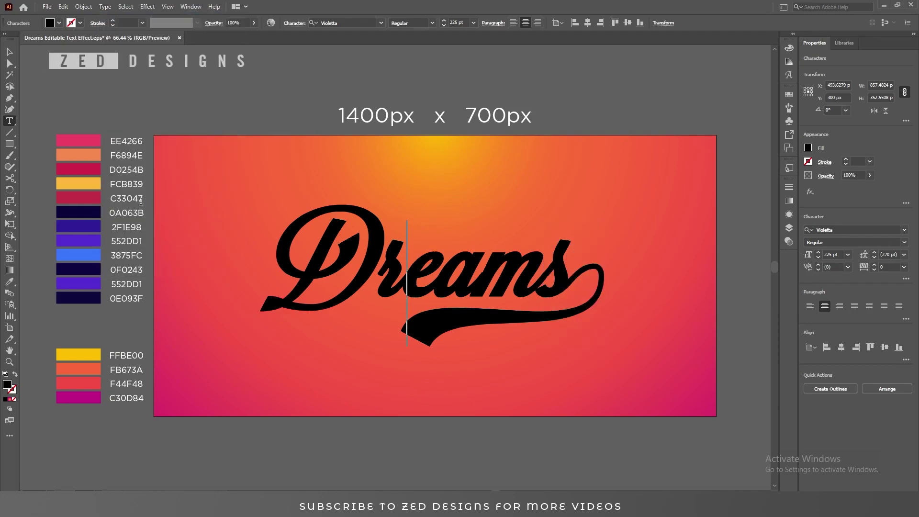
pyautogui.press('Escape')
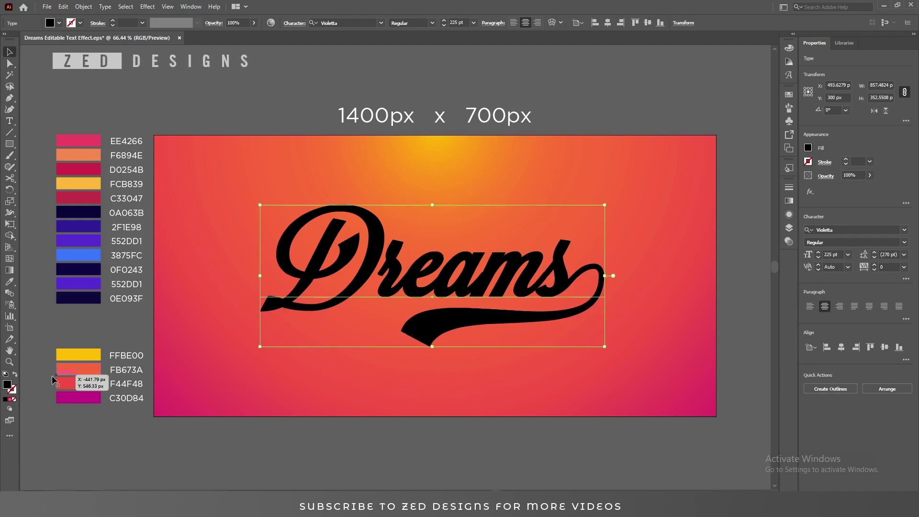
# Step: Set the Dreams character fill to None and add a new object fill in Appearance
pyautogui.click(14, 400)
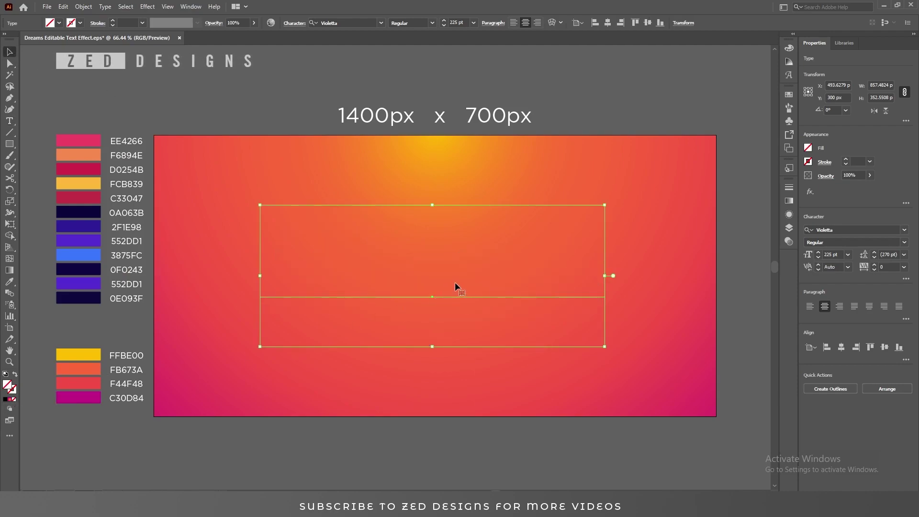
pyautogui.click(789, 215)
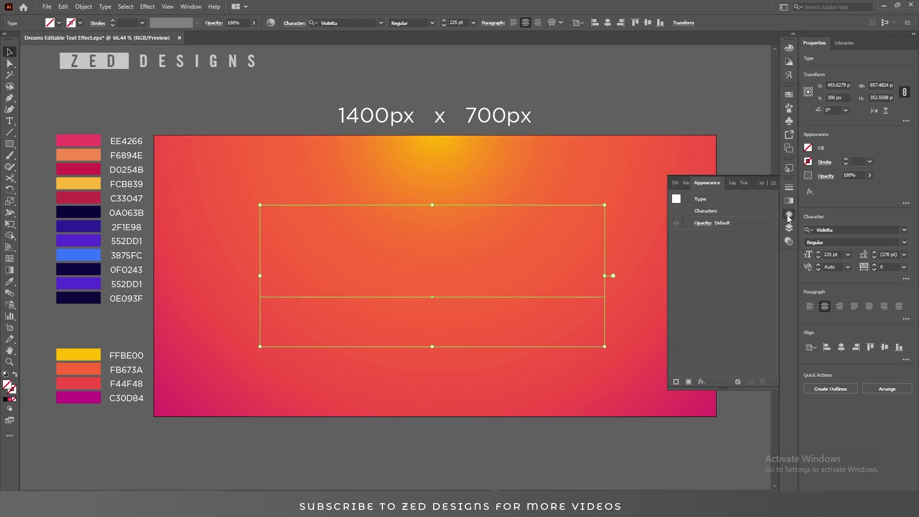
pyautogui.click(689, 382)
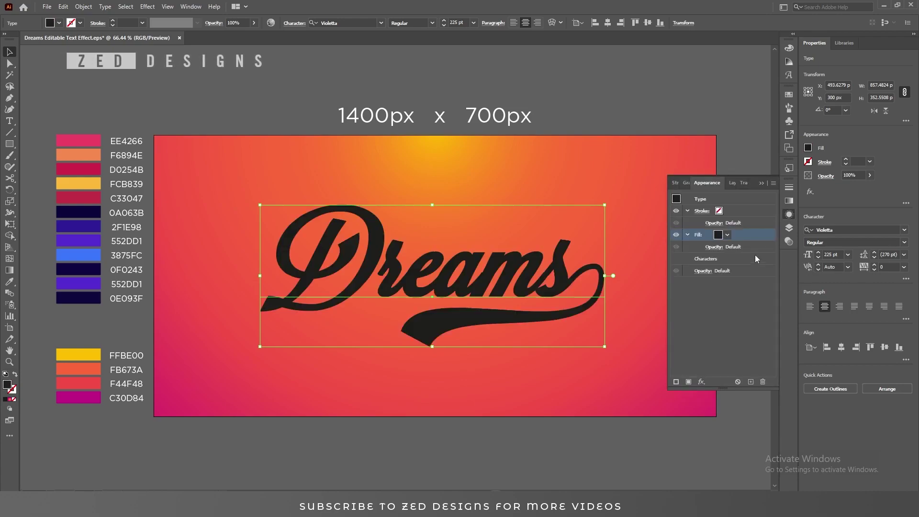
pyautogui.click(790, 201)
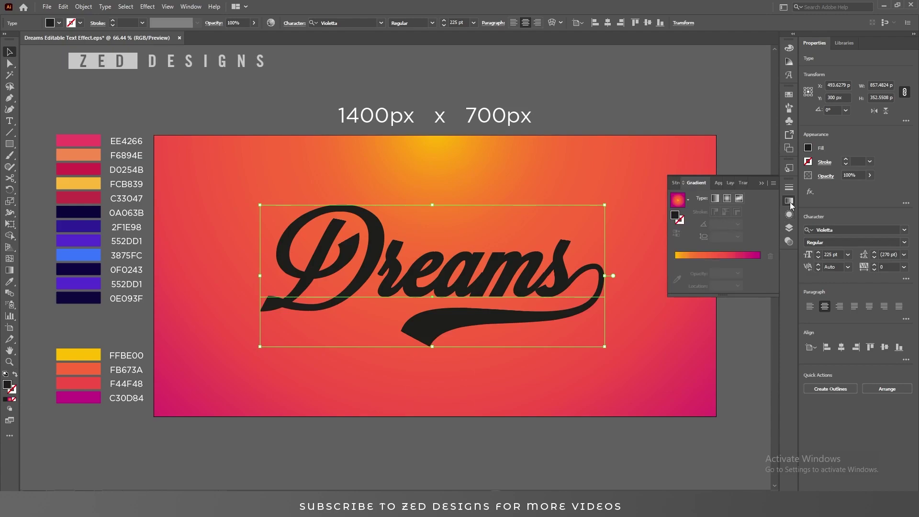
# Step: Apply the White, Black linear gradient to Dreams at a 90° angle
pyautogui.click(688, 200)
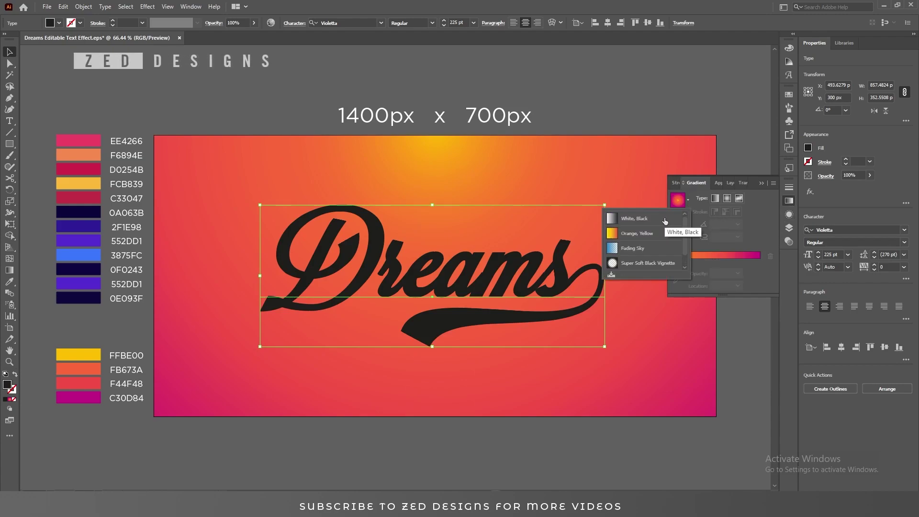
pyautogui.click(665, 219)
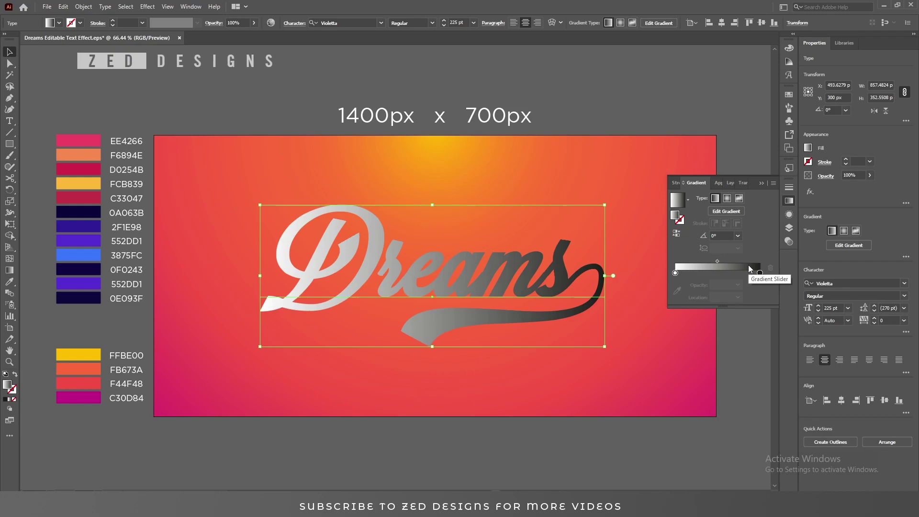
pyautogui.click(739, 236)
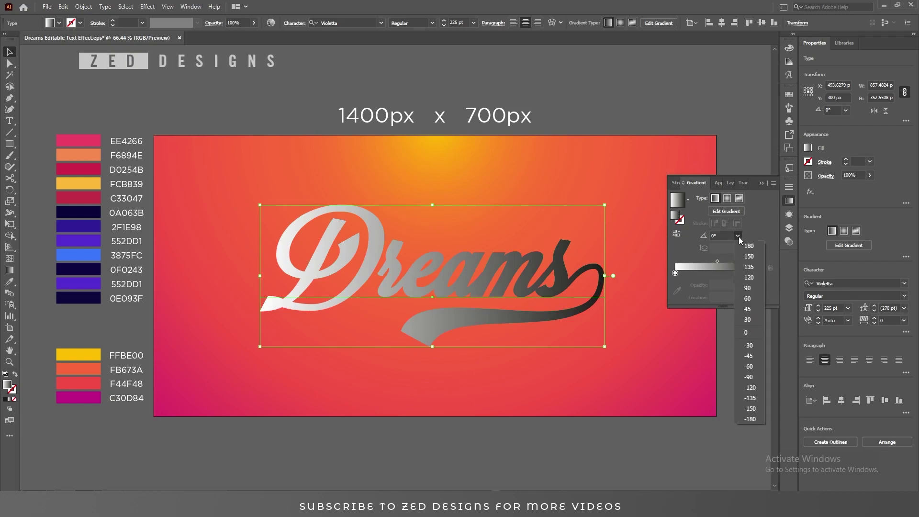
pyautogui.click(747, 288)
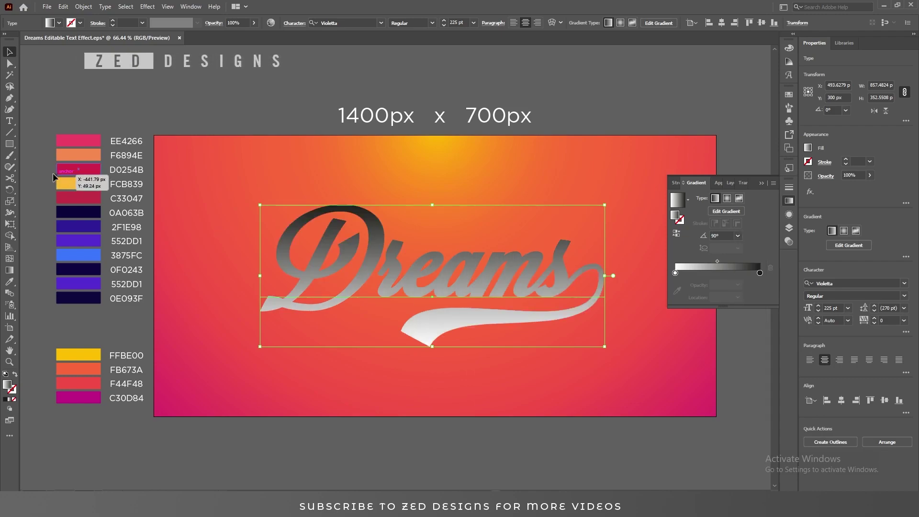
pyautogui.moveTo(108, 191); pyautogui.dragTo(73, 177)
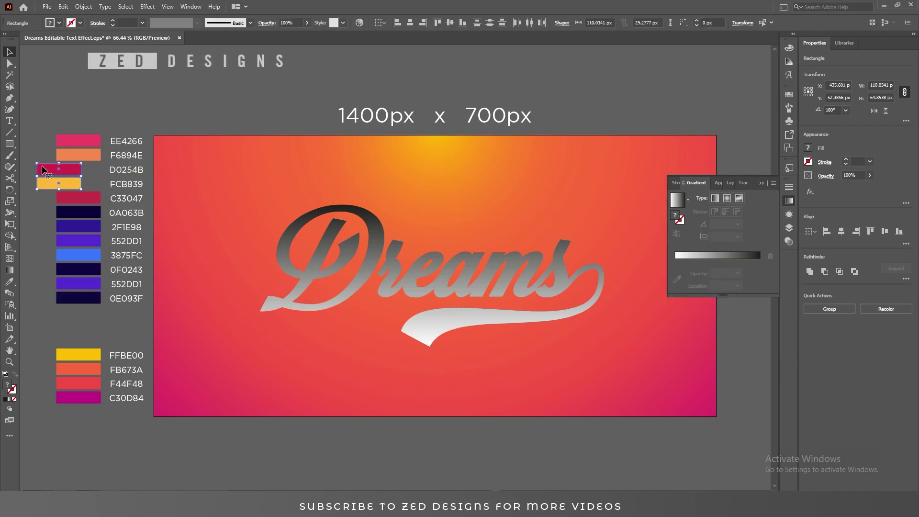
pyautogui.hotkey('ctrl', 'z')
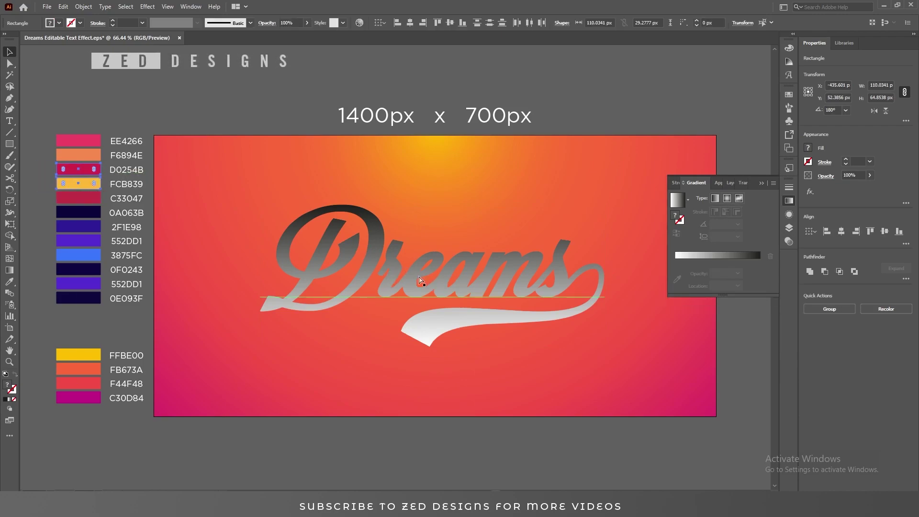
pyautogui.click(553, 259)
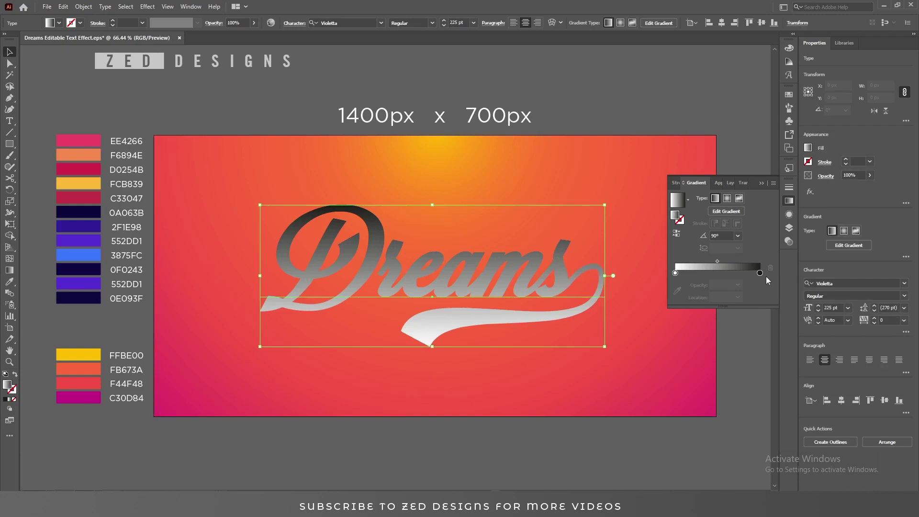
# Step: Colour the gradient ends crimson D0254B and golden yellow FCB839
pyautogui.click(760, 273)
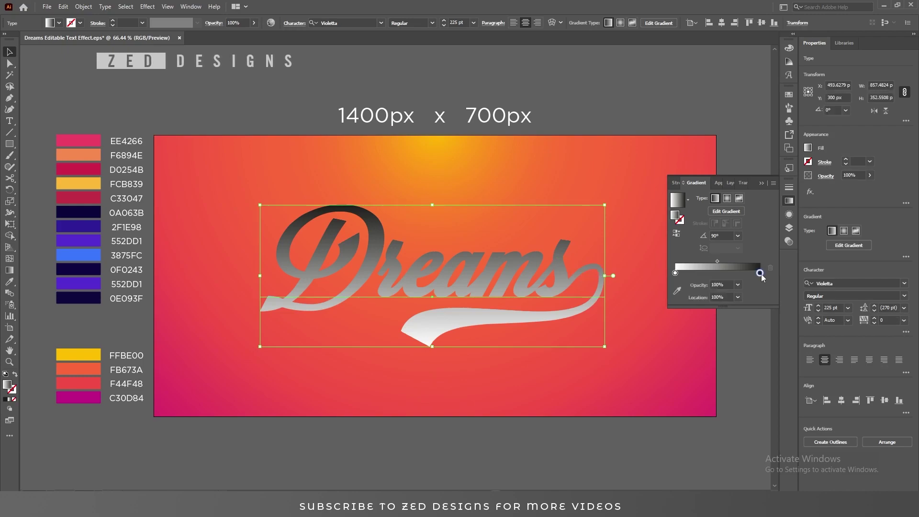
pyautogui.click(682, 289)
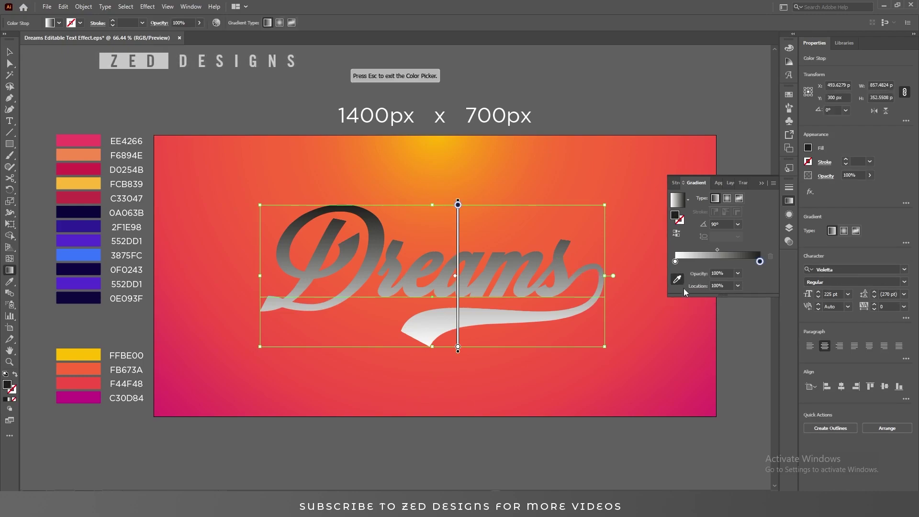
pyautogui.click(96, 172)
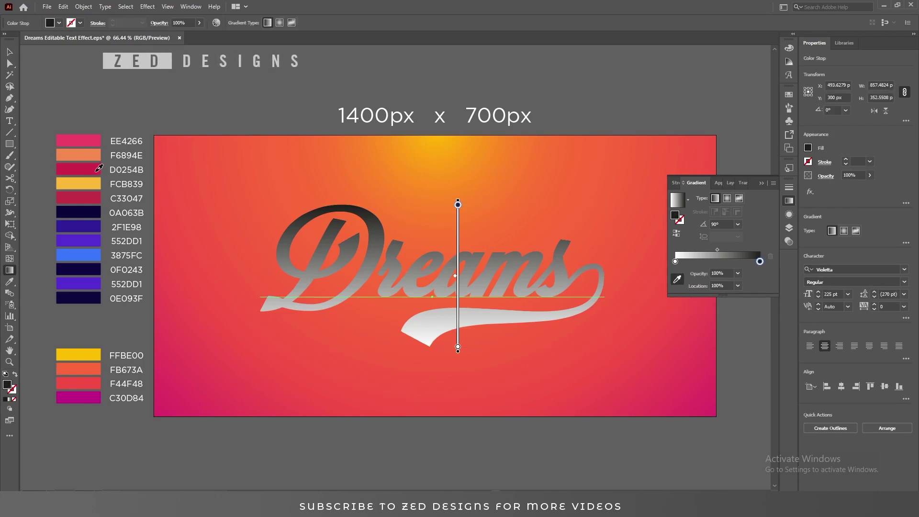
pyautogui.click(675, 261)
pyautogui.click(98, 180)
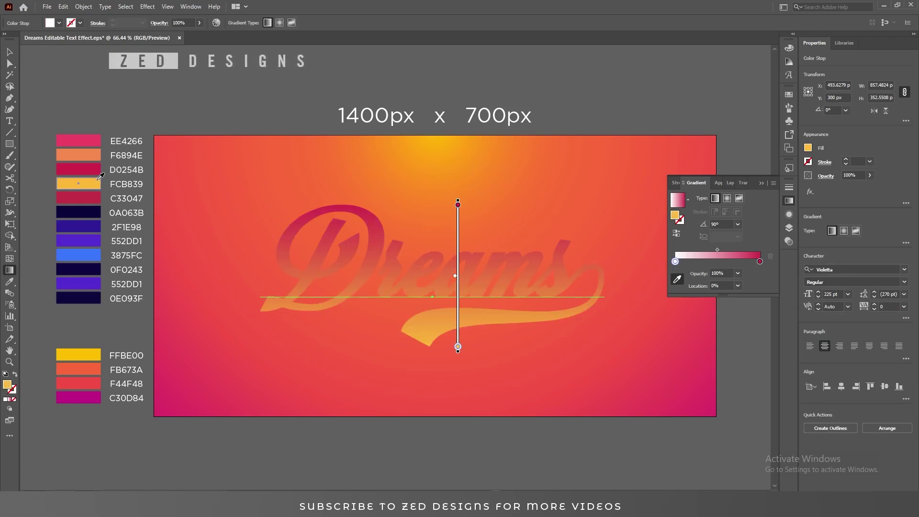
pyautogui.press('Escape')
pyautogui.press('v')
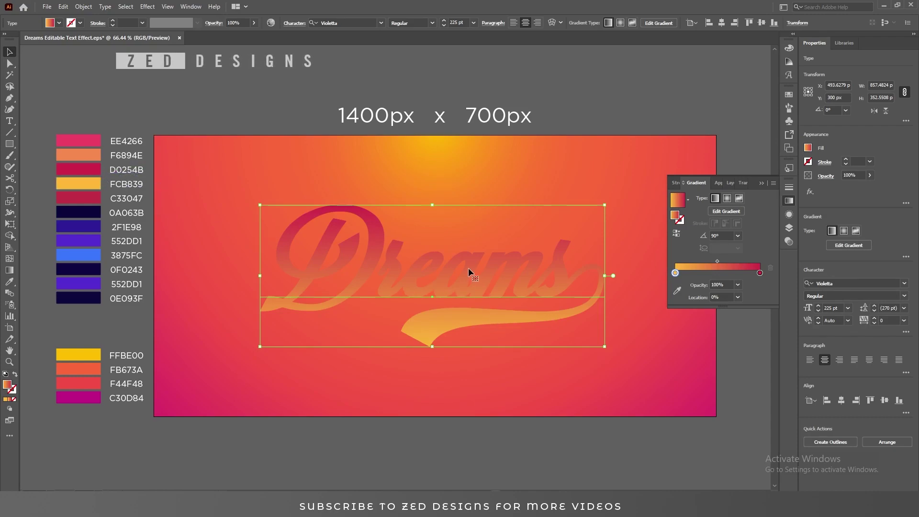
# Step: Reposition the gradient so yellow sits at the bottom of Dreams and crimson at the top
pyautogui.press('g')
pyautogui.moveTo(457, 261); pyautogui.dragTo(458, 222)
pyautogui.moveTo(459, 166); pyautogui.dragTo(459, 204)
pyautogui.moveTo(431, 258); pyautogui.dragTo(433, 273)
pyautogui.moveTo(433, 205); pyautogui.dragTo(432, 212)
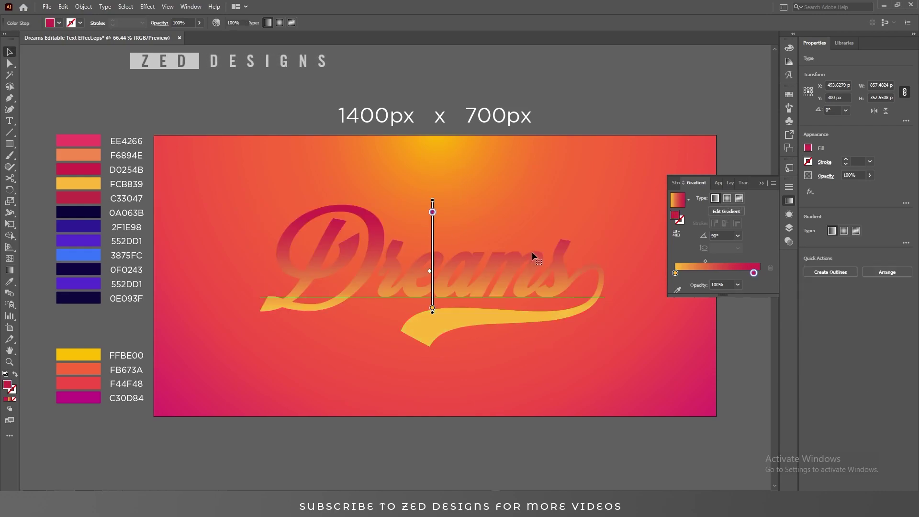
pyautogui.press('v')
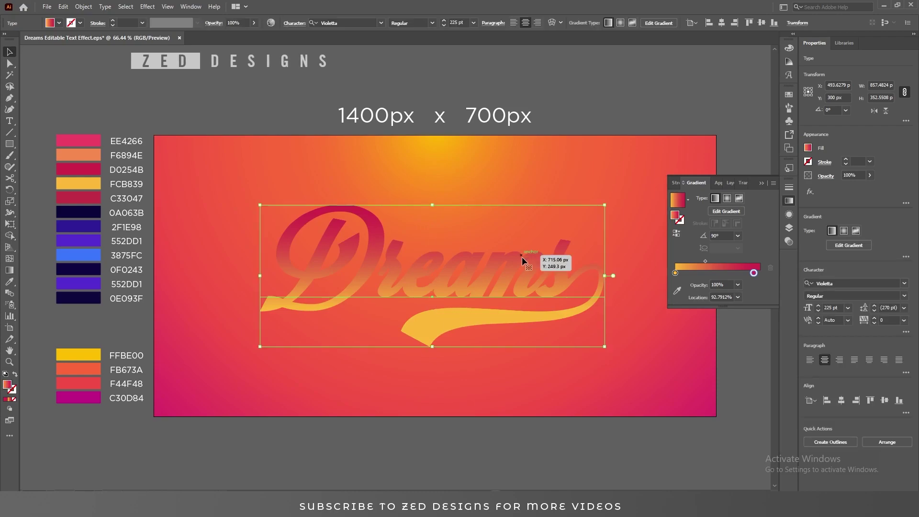
pyautogui.click(790, 215)
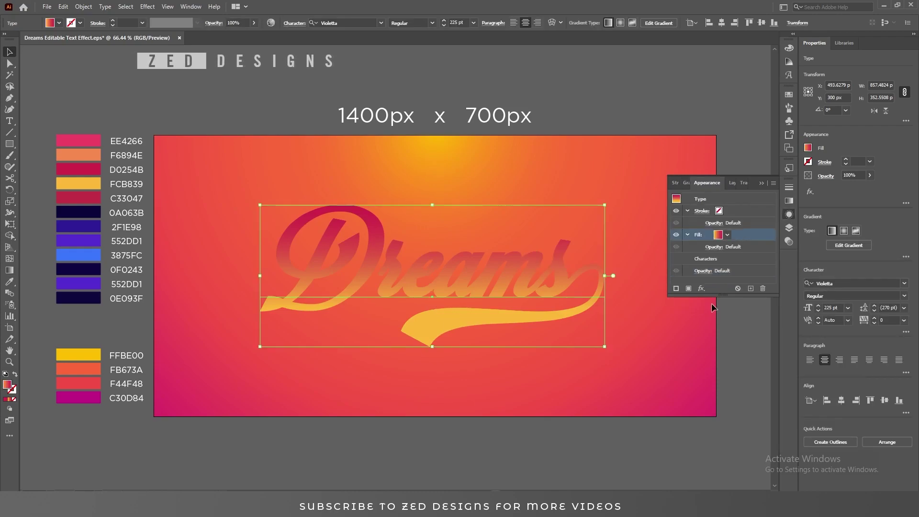
# Step: Enlarge the Appearance panel, collapse its details, and duplicate the gradient fill
pyautogui.moveTo(713, 297); pyautogui.dragTo(714, 463)
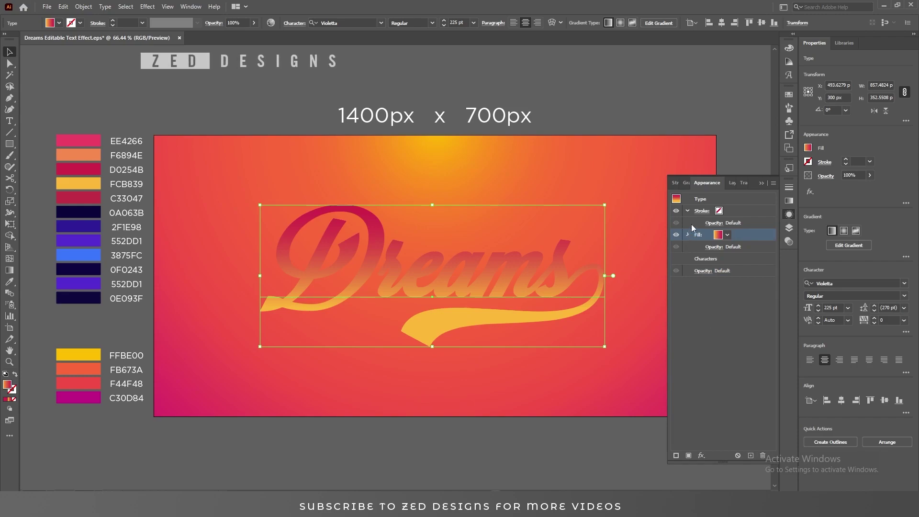
pyautogui.click(688, 234)
pyautogui.click(687, 211)
pyautogui.click(751, 456)
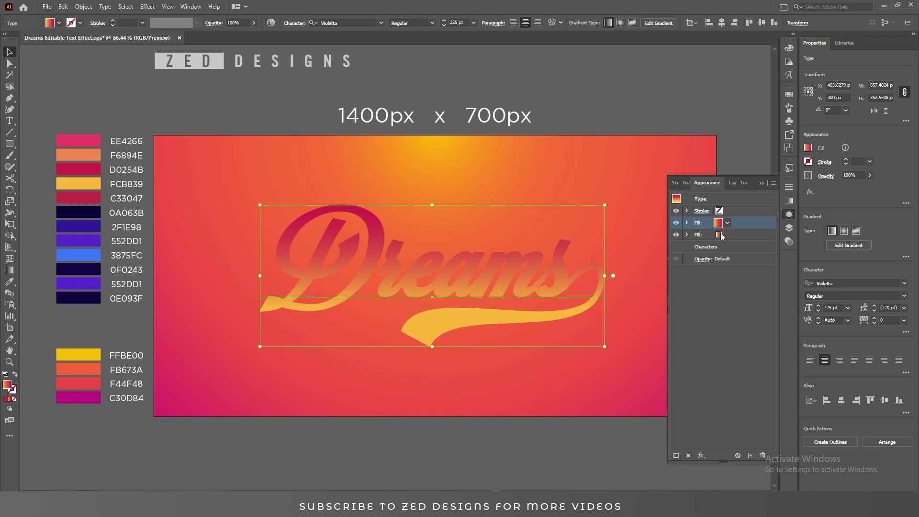
# Step: Recolour the duplicated fill's gradient stops to pink EE4266 and orange F6894E
pyautogui.click(790, 202)
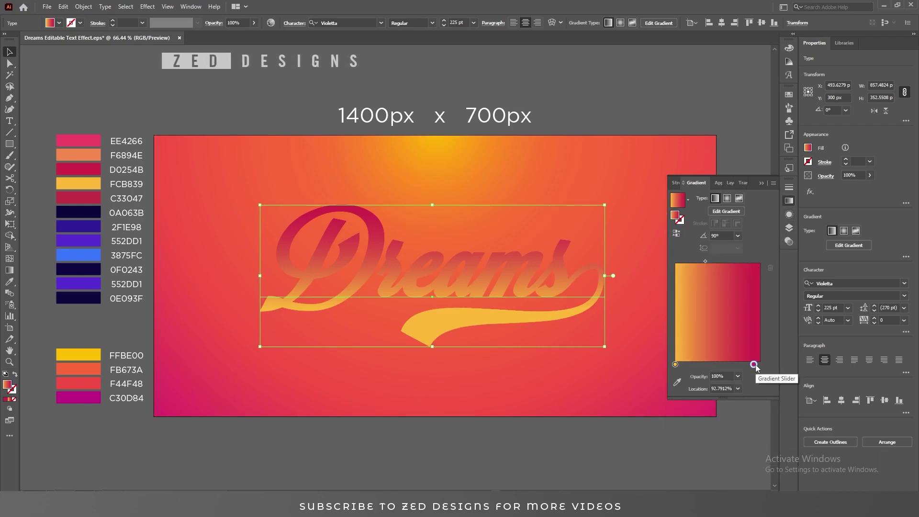
pyautogui.click(677, 382)
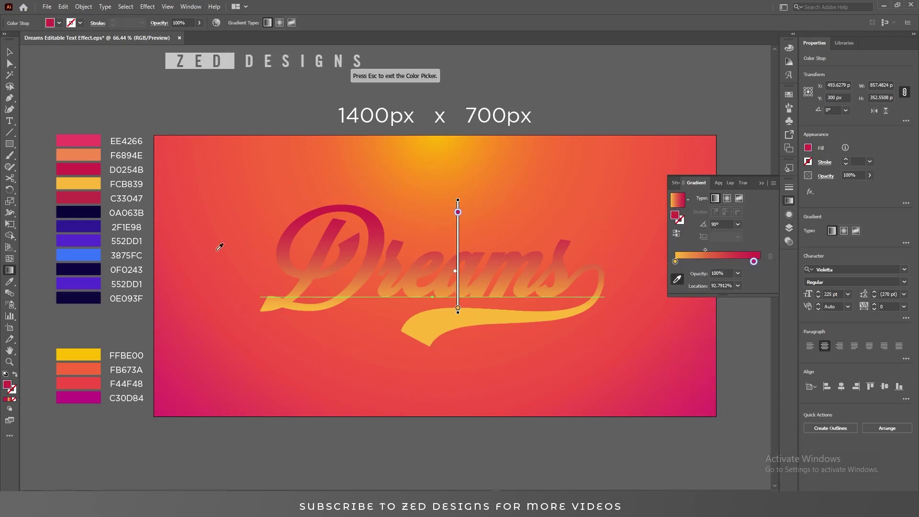
pyautogui.click(82, 139)
pyautogui.click(675, 261)
pyautogui.click(80, 155)
pyautogui.click(562, 258)
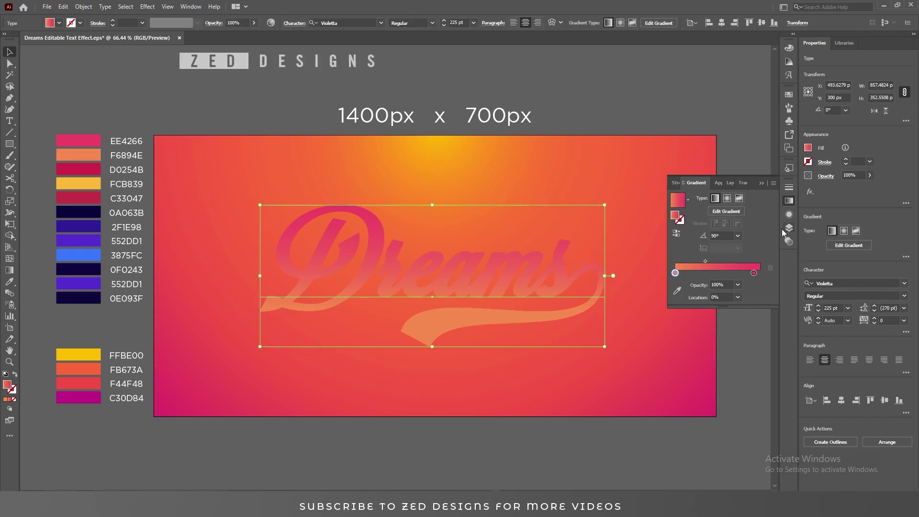
pyautogui.click(789, 216)
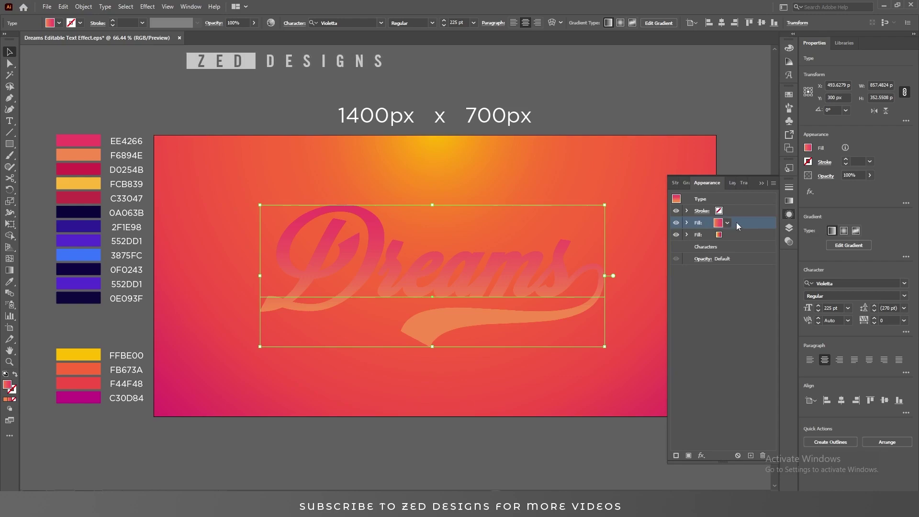
# Step: Apply a -2.6 px Offset Path effect to the top pink-orange fill
pyautogui.click(702, 456)
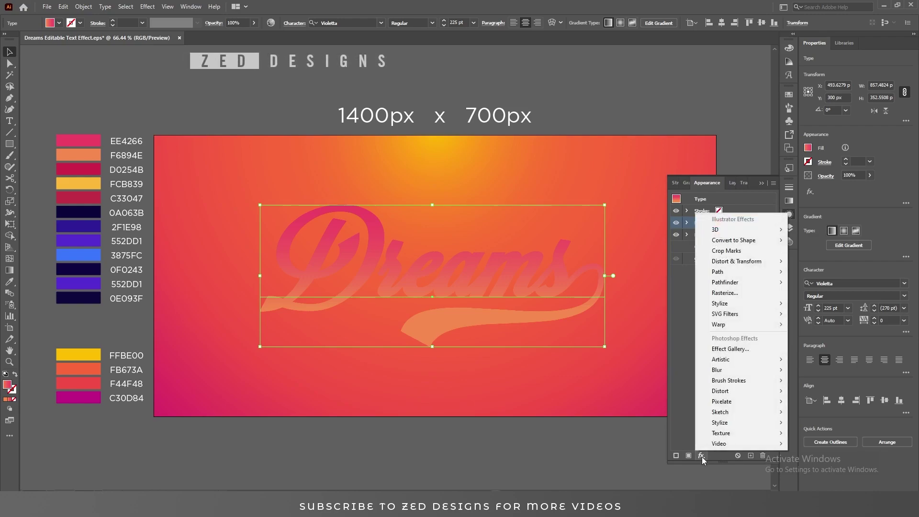
pyautogui.moveTo(746, 273)
pyautogui.click(822, 275)
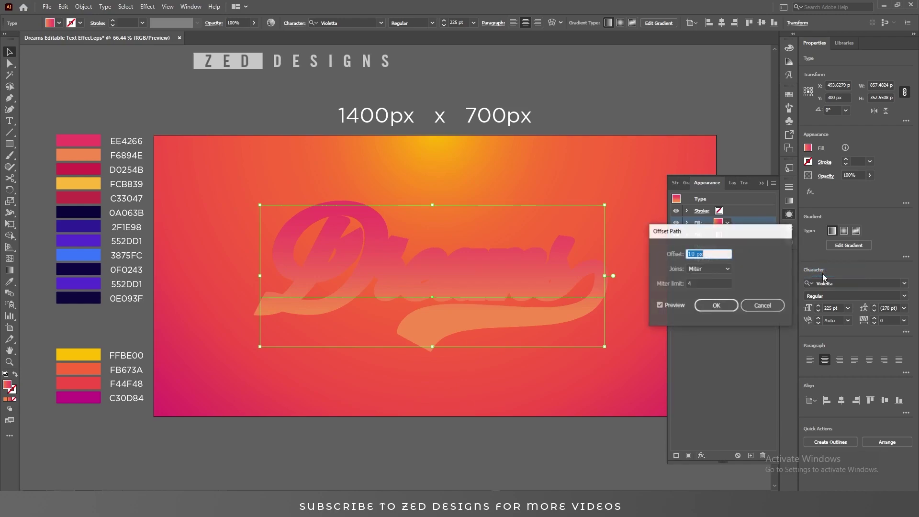
pyautogui.write('-2.6')
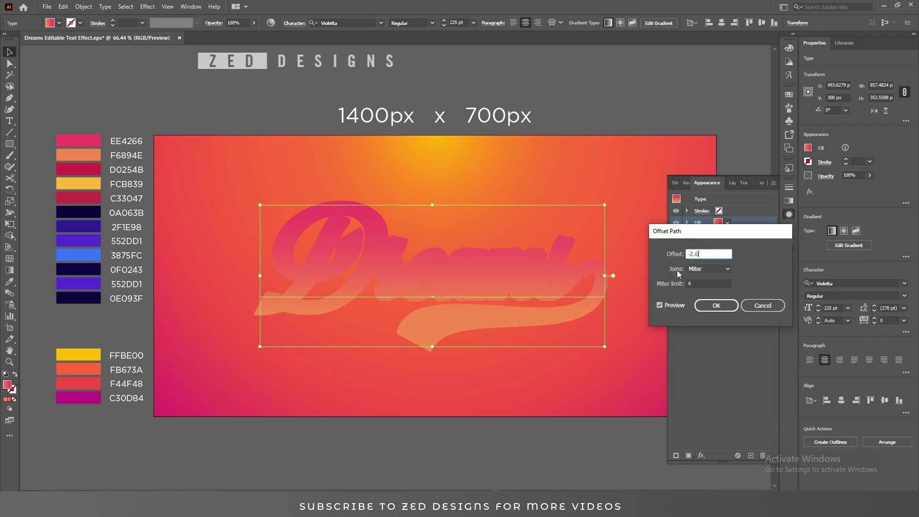
pyautogui.press('Tab')
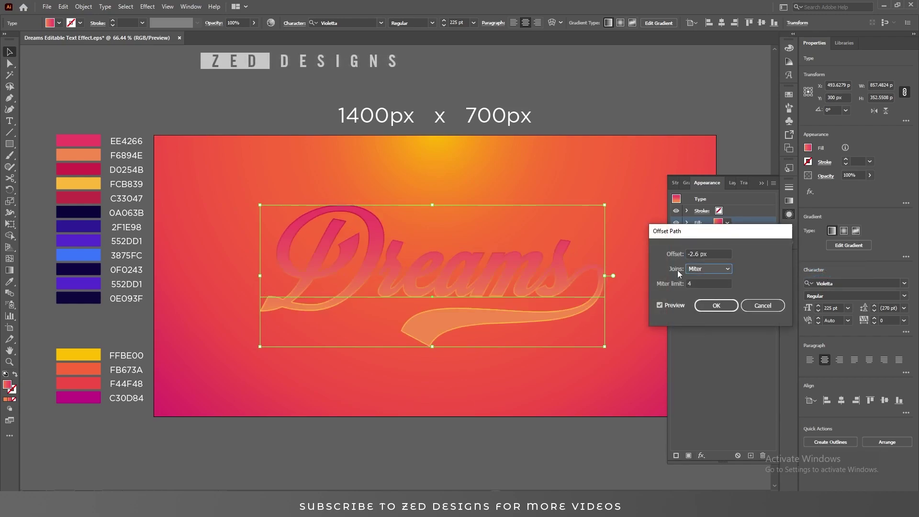
pyautogui.click(717, 306)
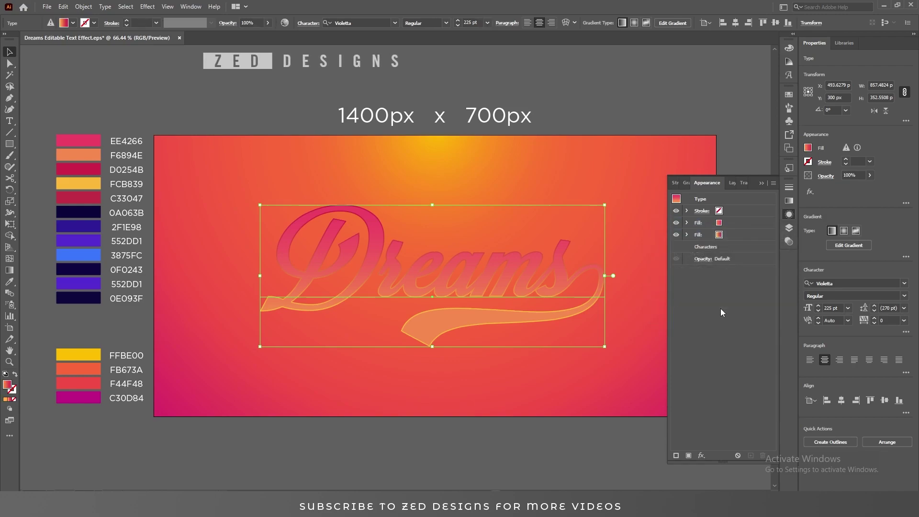
pyautogui.click(729, 226)
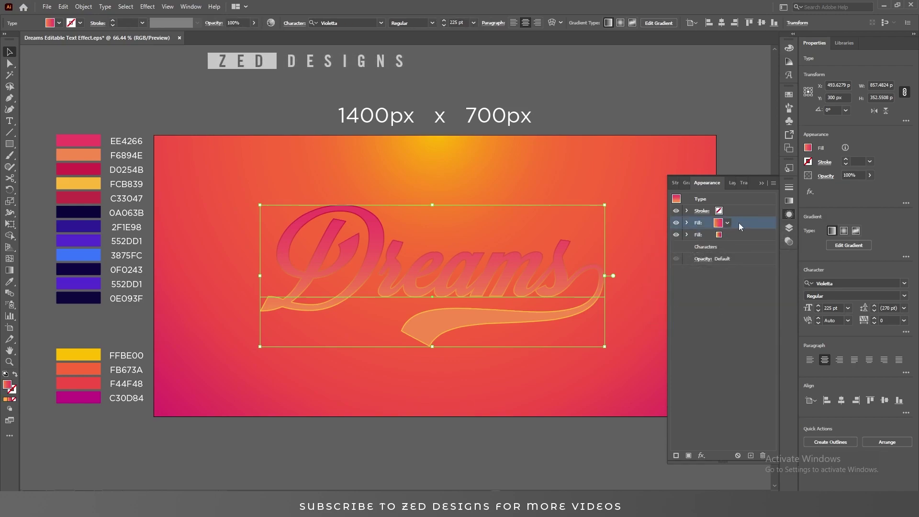
# Step: Add a Transform effect moving the top fill -1.7 px horizontally and -1.7 px vertically
pyautogui.click(702, 455)
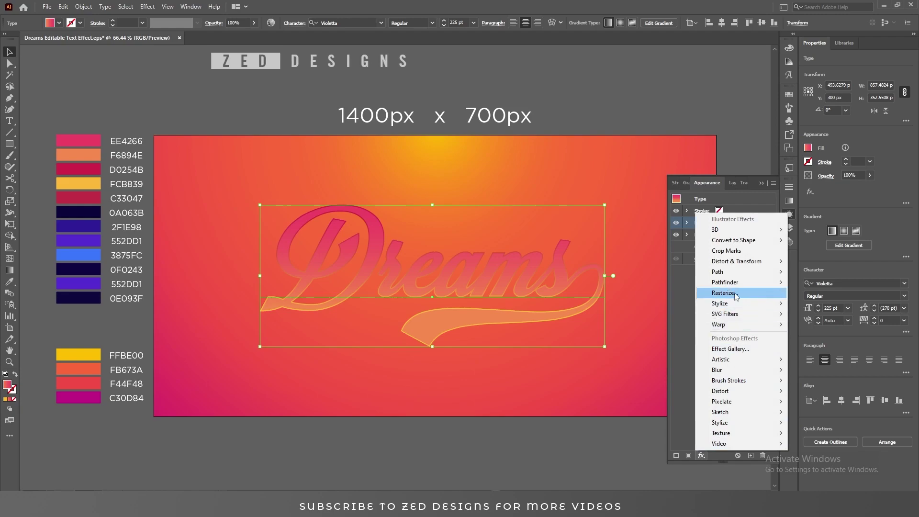
pyautogui.moveTo(747, 261)
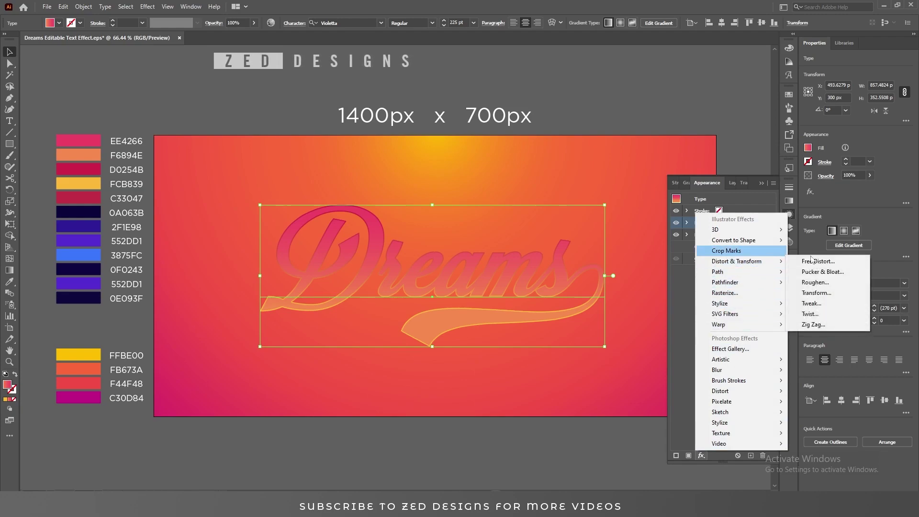
pyautogui.click(817, 293)
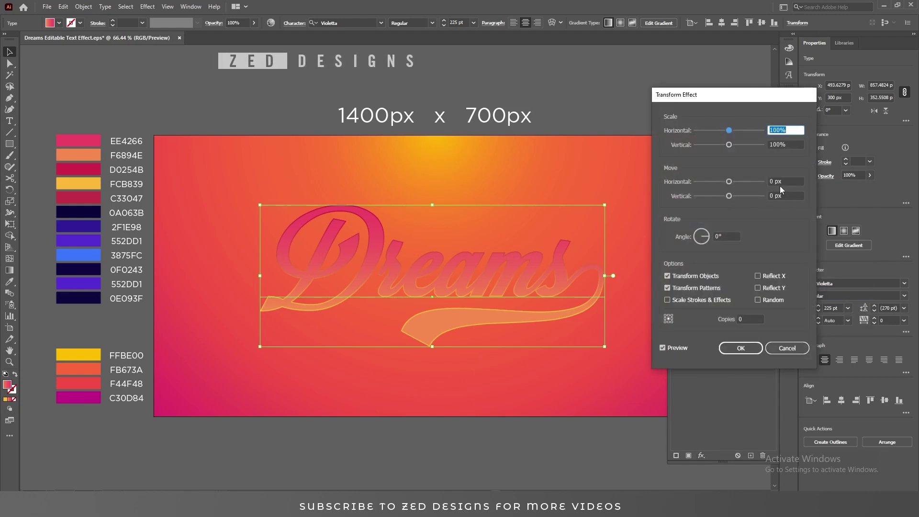
pyautogui.click(780, 184)
pyautogui.write('-1.7')
pyautogui.press('Tab')
pyautogui.write('-')
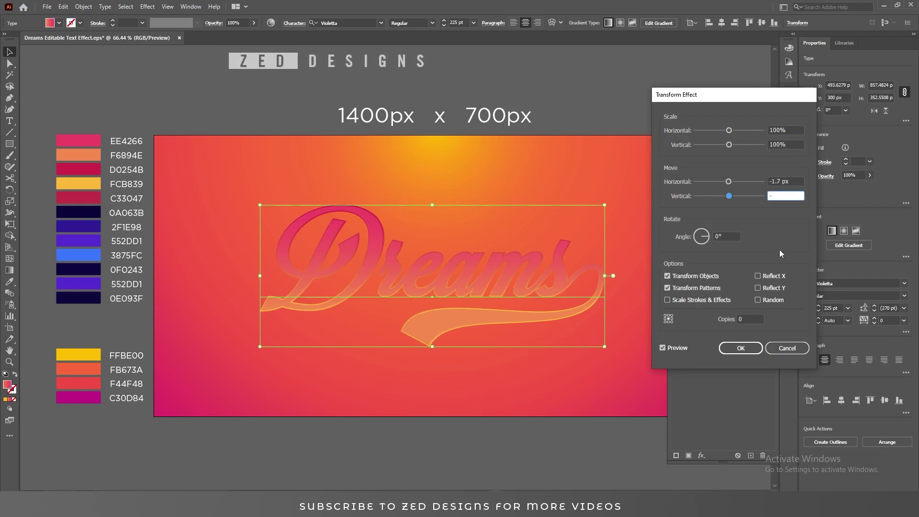
pyautogui.write('1.7')
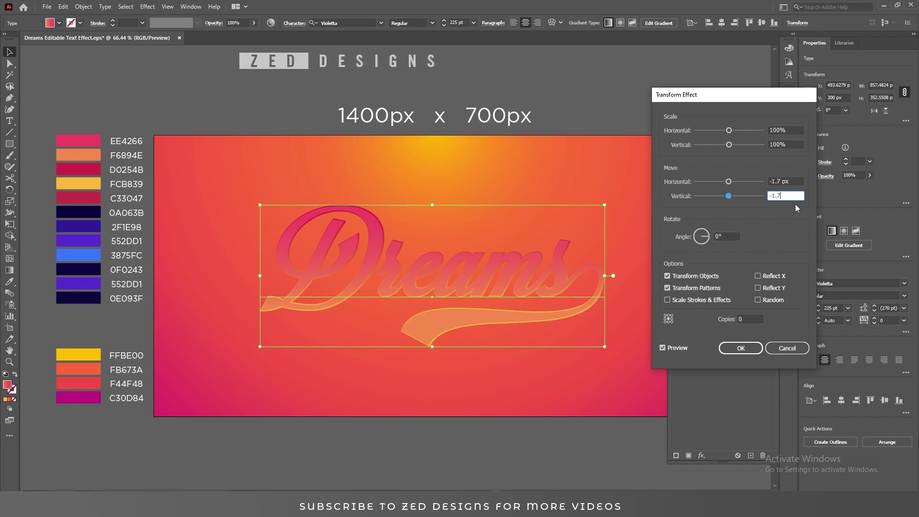
pyautogui.click(743, 349)
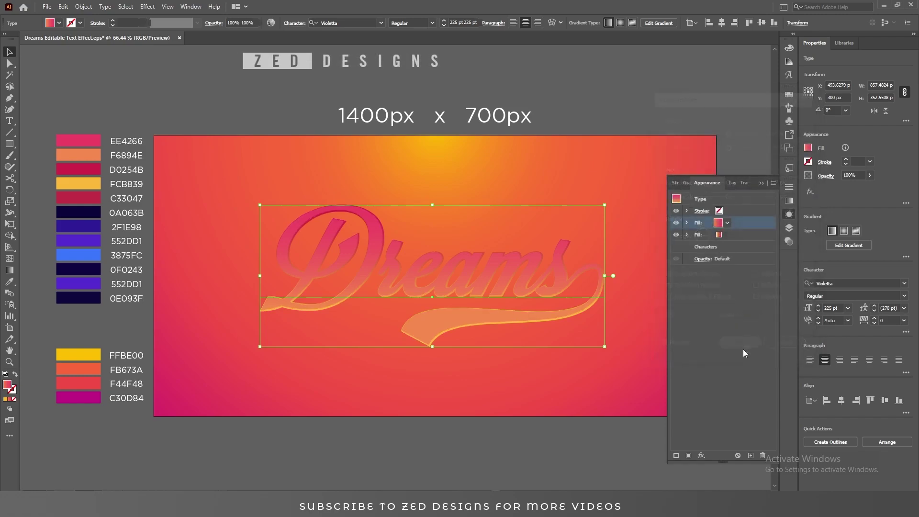
# Step: Duplicate the bottom gradient fill and colour the new bottom copy solid red C33047
pyautogui.click(729, 237)
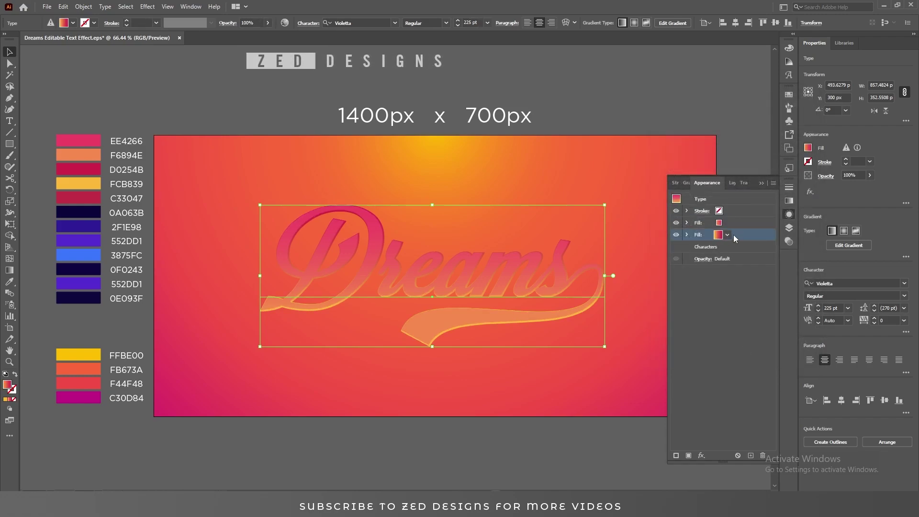
pyautogui.click(750, 456)
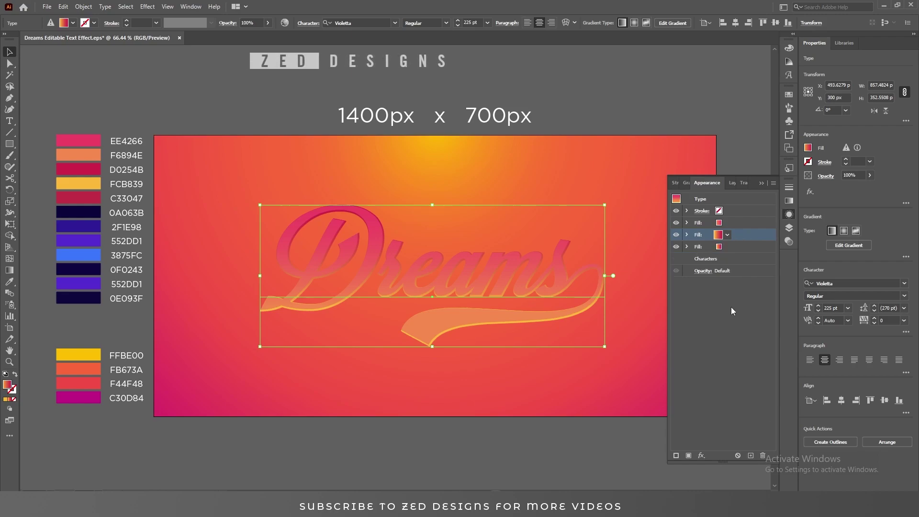
pyautogui.click(735, 247)
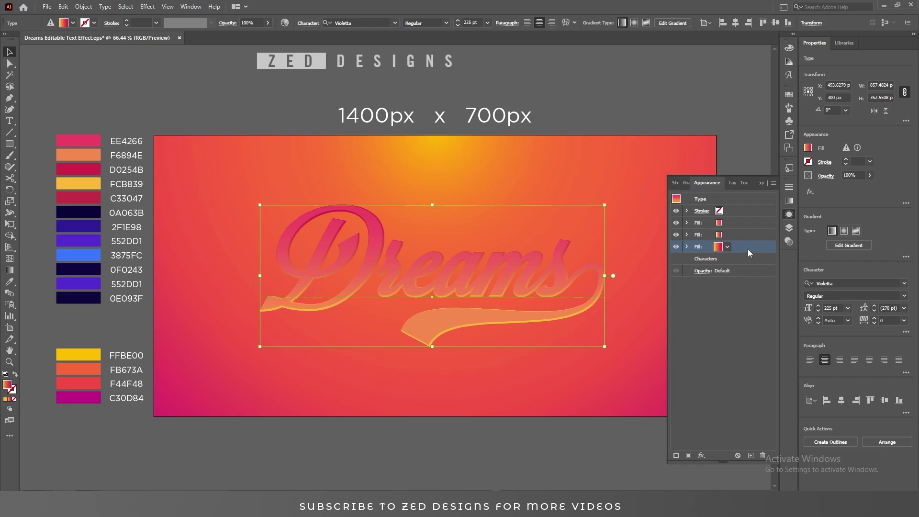
pyautogui.click(9, 282)
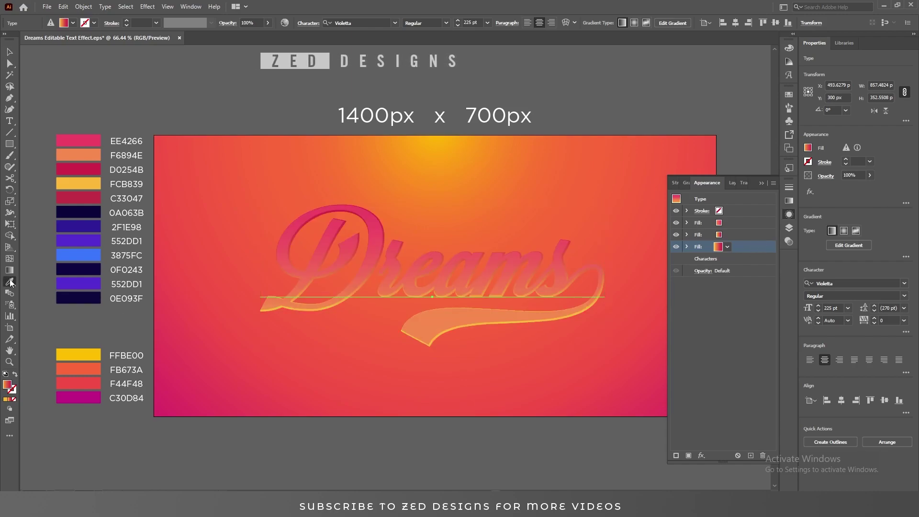
pyautogui.click(88, 197)
pyautogui.press('v')
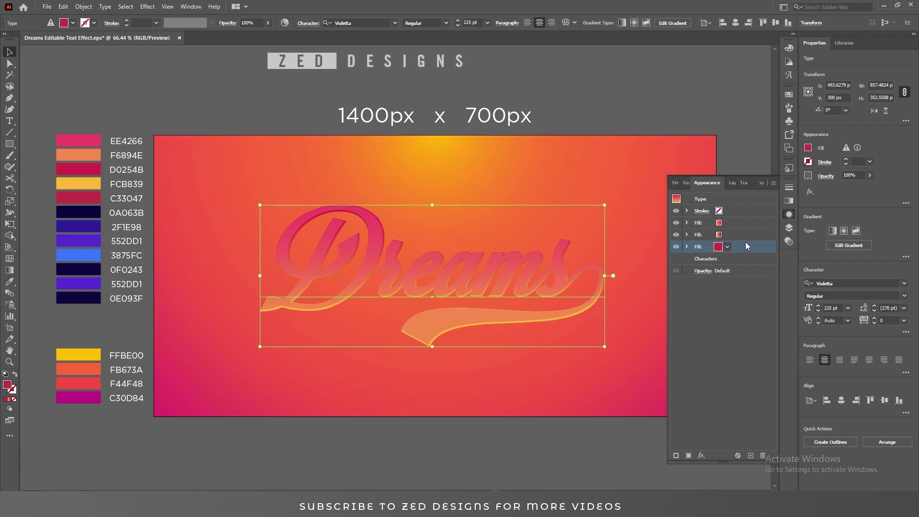
# Step: Give the crimson bottom fill a Transform effect: move 1 px right, 1 px down, 4 copies
pyautogui.click(702, 456)
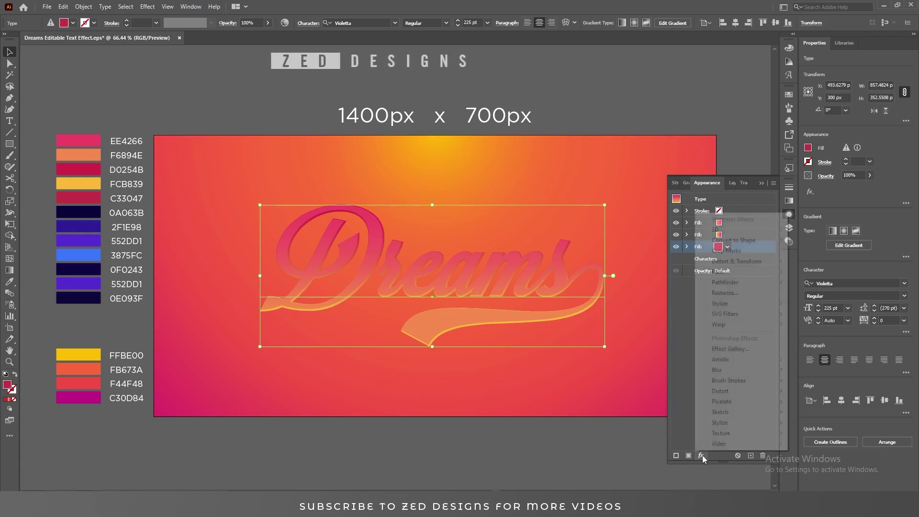
pyautogui.moveTo(754, 263)
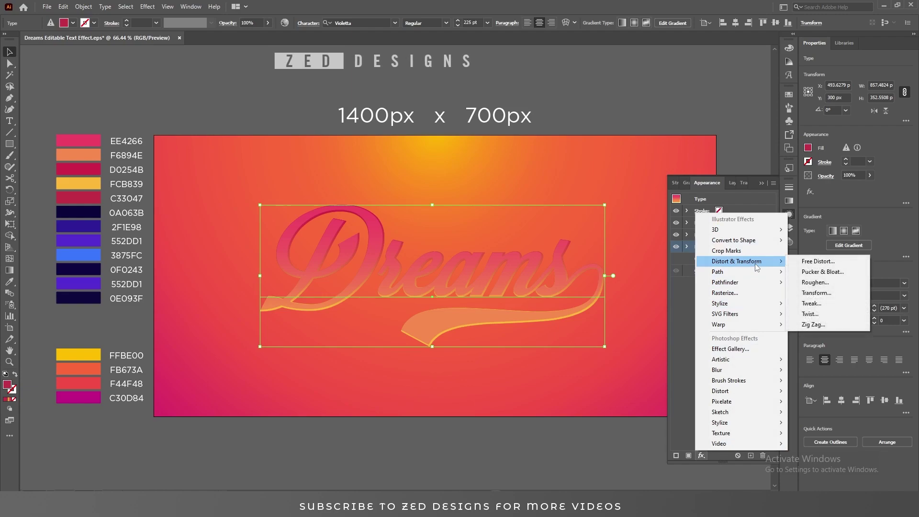
pyautogui.click(817, 294)
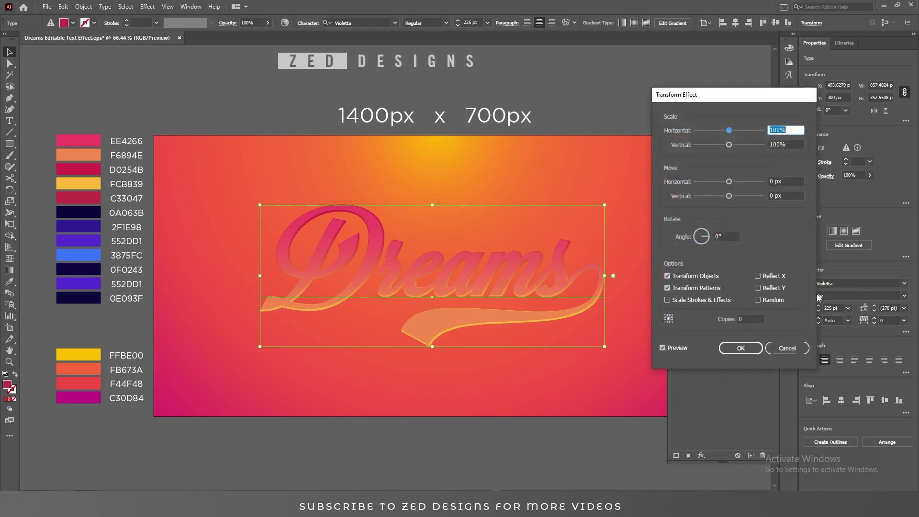
pyautogui.click(789, 181)
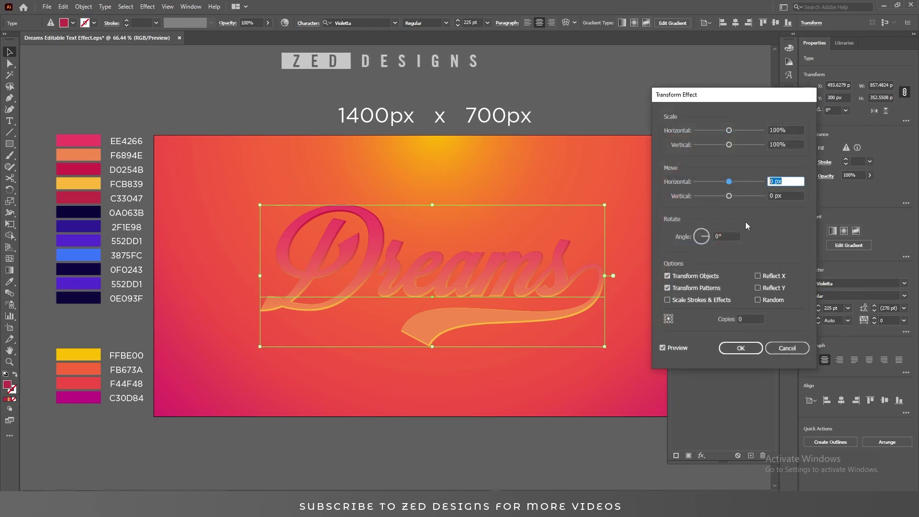
pyautogui.write('1')
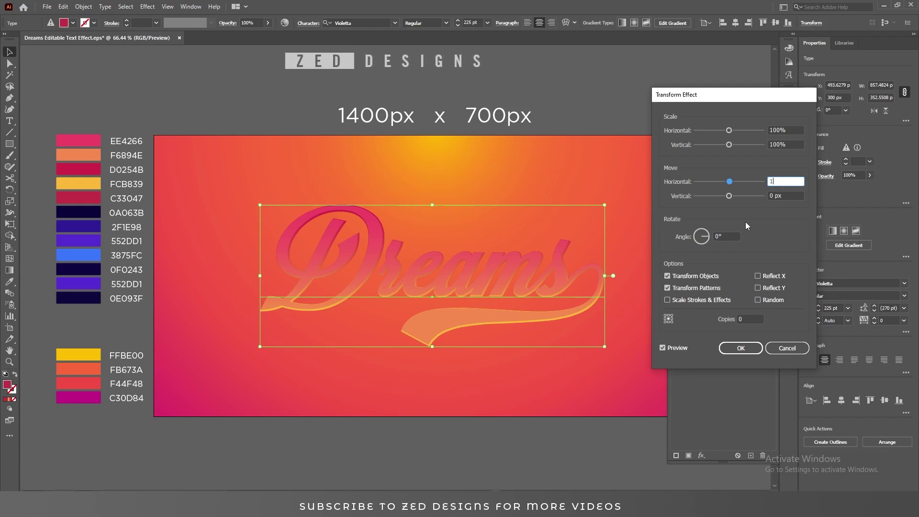
pyautogui.press('Tab')
pyautogui.write('1')
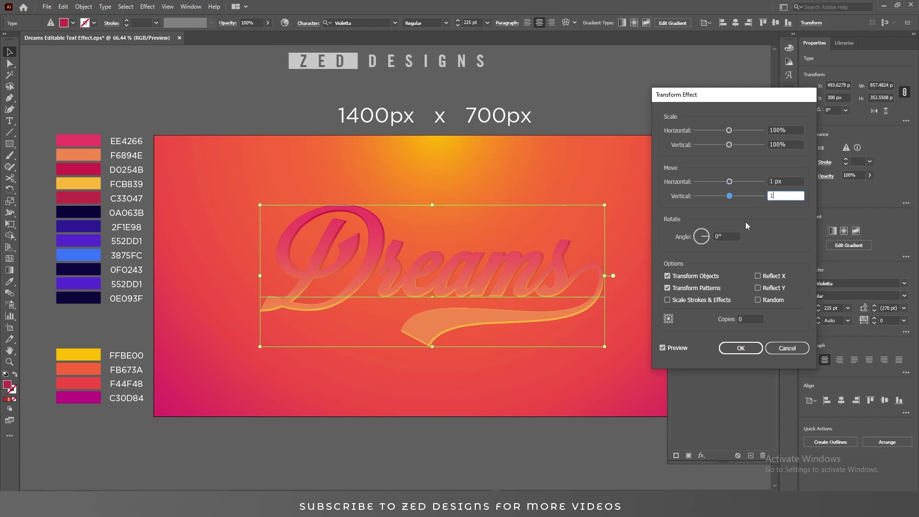
pyautogui.click(753, 318)
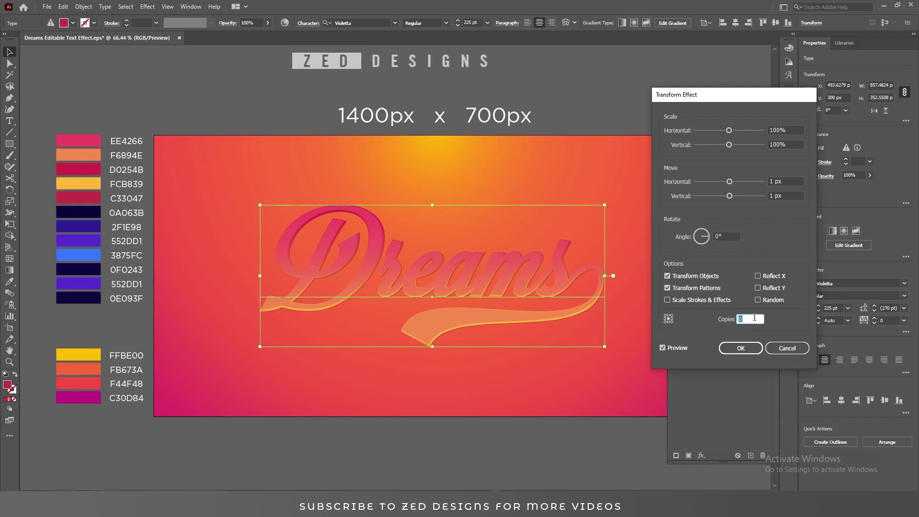
pyautogui.write('4')
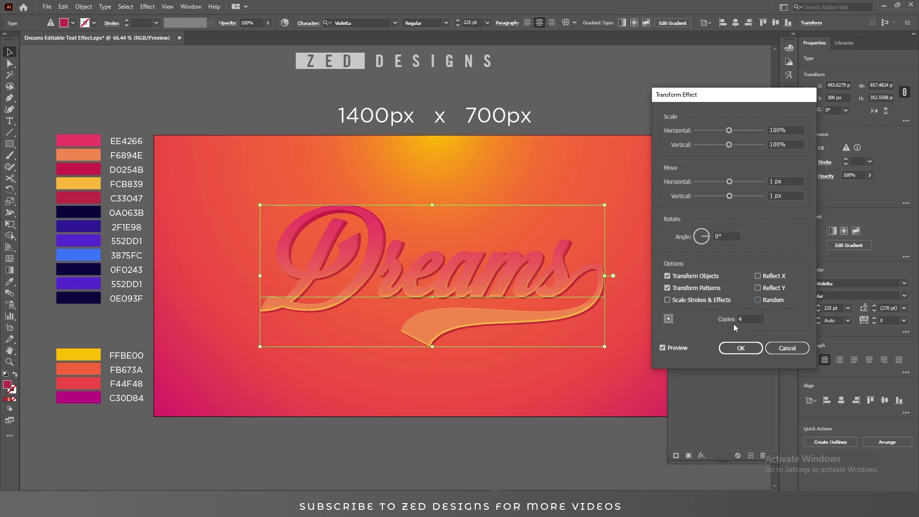
# Step: Apply the four-copy transform, then duplicate the gradient fill and colour it navy 0A063B
pyautogui.click(734, 352)
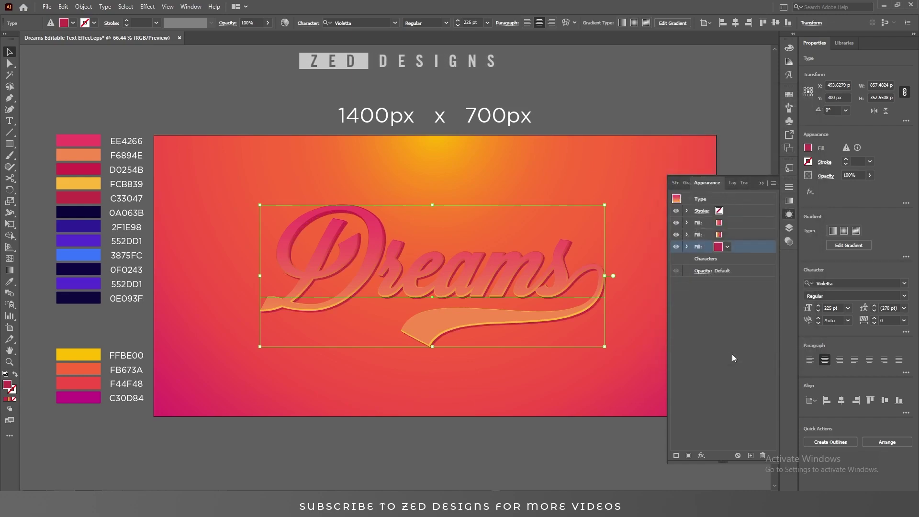
pyautogui.click(736, 237)
pyautogui.click(751, 454)
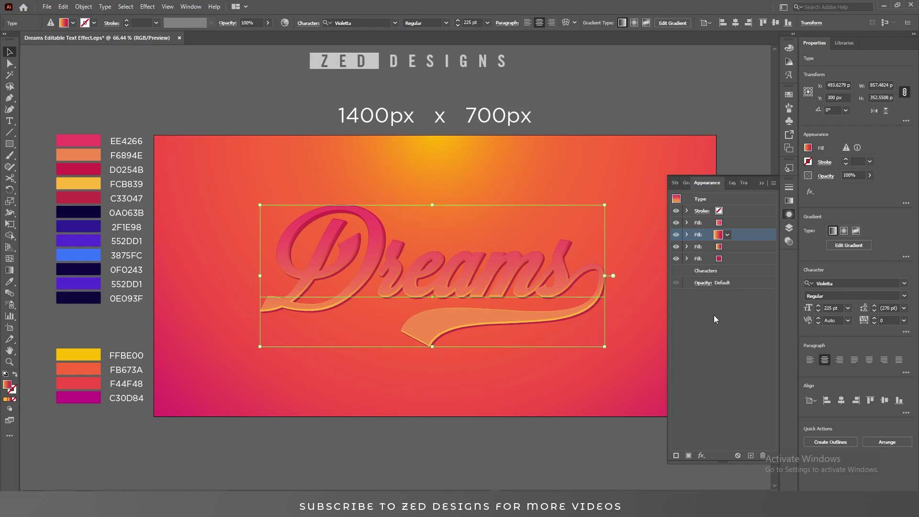
pyautogui.click(10, 282)
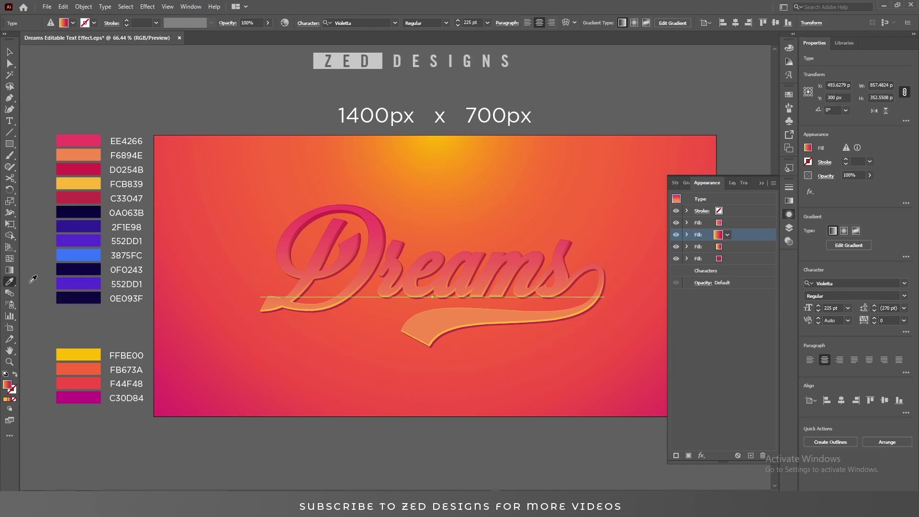
pyautogui.click(95, 211)
pyautogui.press('v')
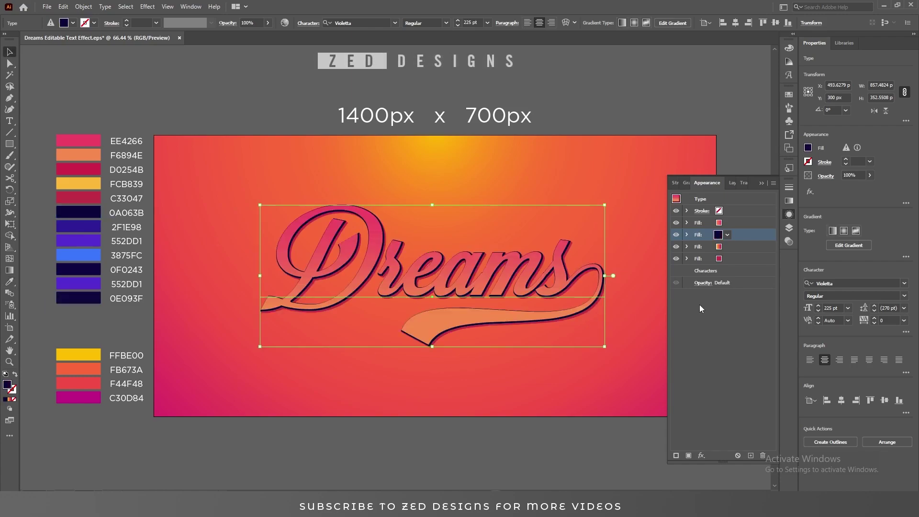
# Step: Shift the navy fill 10 px right and 10 px down with a Transform effect
pyautogui.click(705, 458)
pyautogui.moveTo(757, 261)
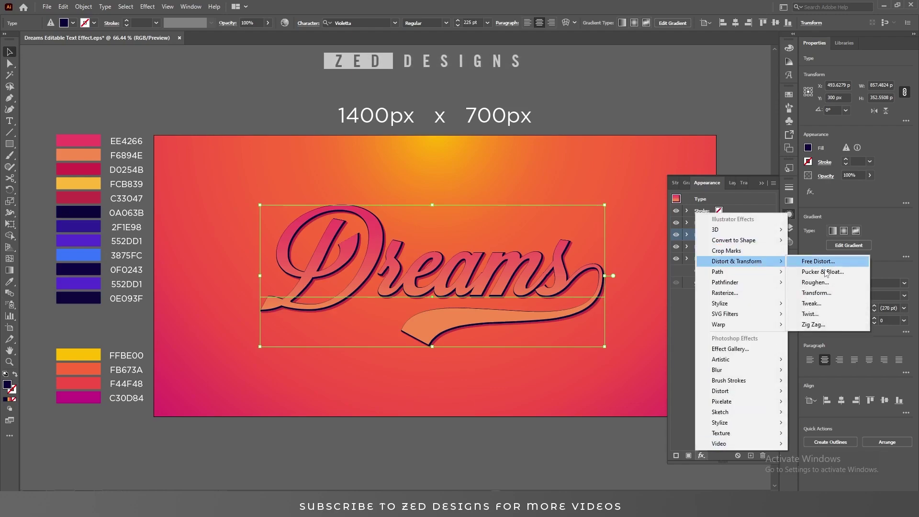
pyautogui.click(820, 295)
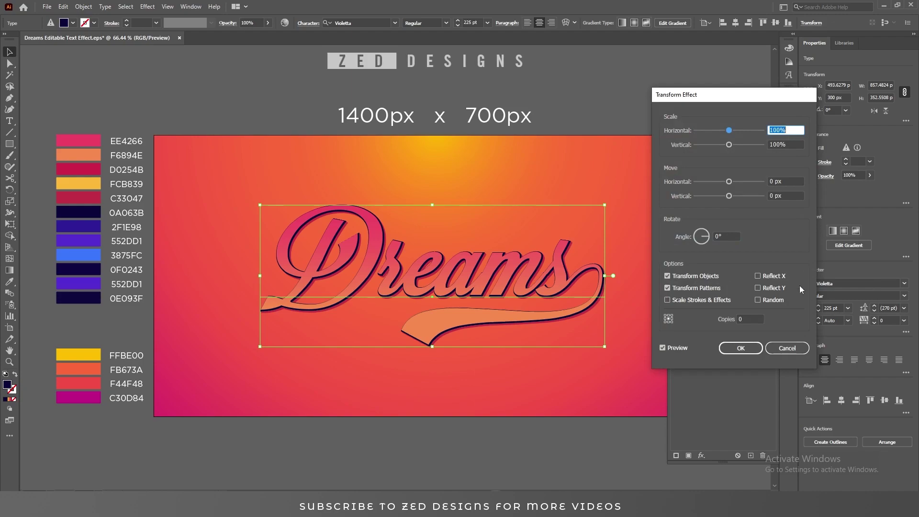
pyautogui.click(786, 181)
pyautogui.write('10')
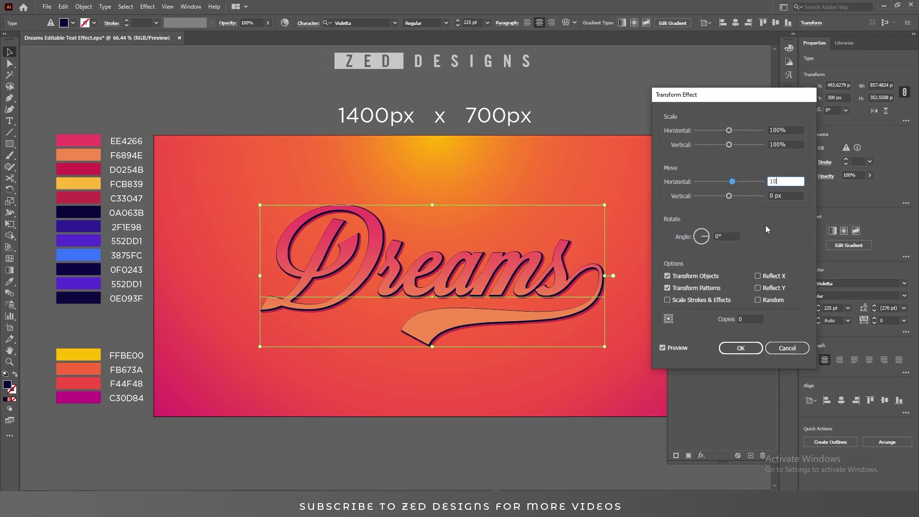
pyautogui.press('Tab')
pyautogui.write('10')
pyautogui.press('Tab')
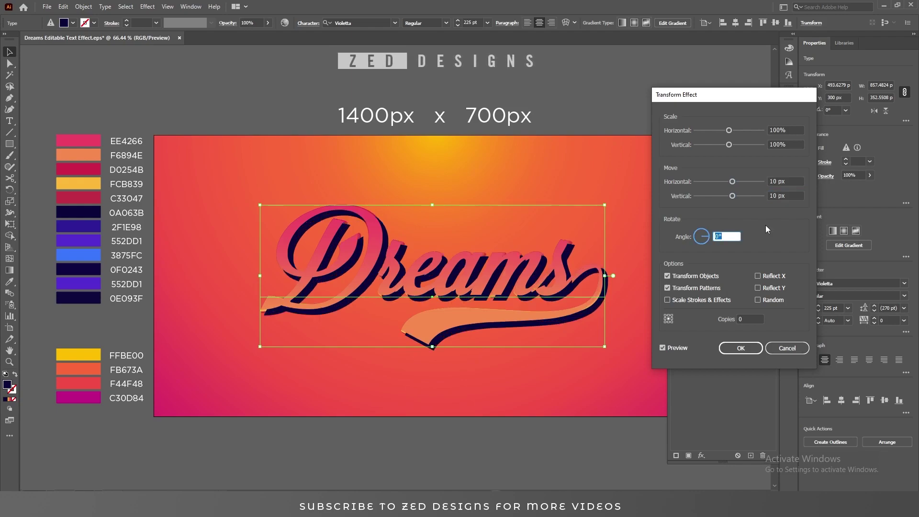
pyautogui.click(741, 349)
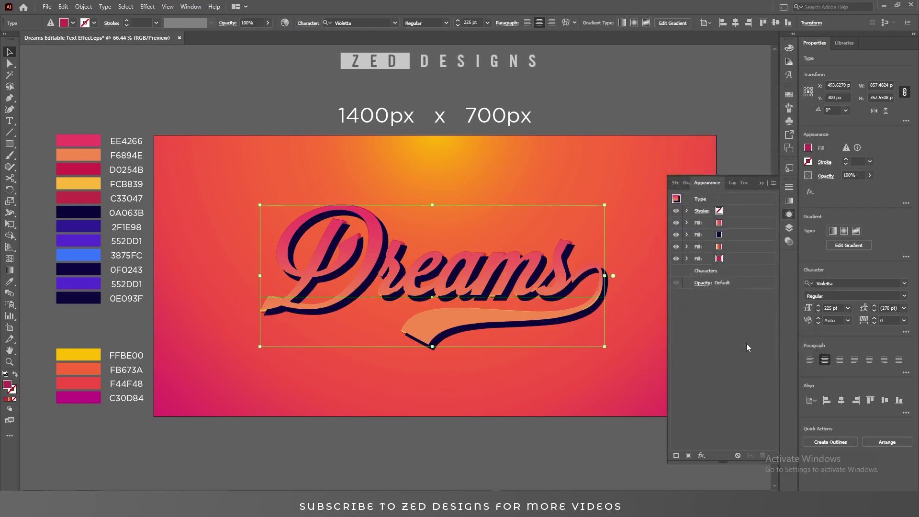
# Step: Move the navy fill to the bottom of the Appearance stack and duplicate it
pyautogui.click(738, 238)
pyautogui.moveTo(739, 237); pyautogui.dragTo(734, 263)
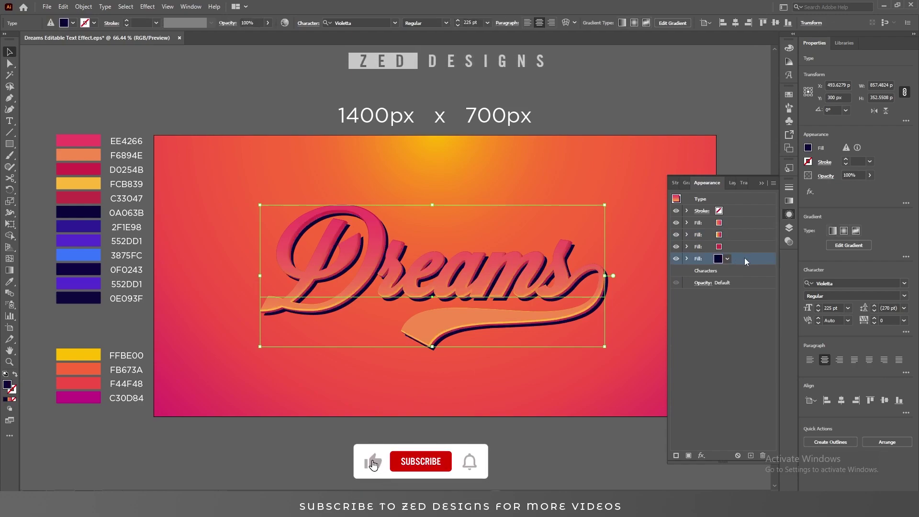
pyautogui.click(750, 456)
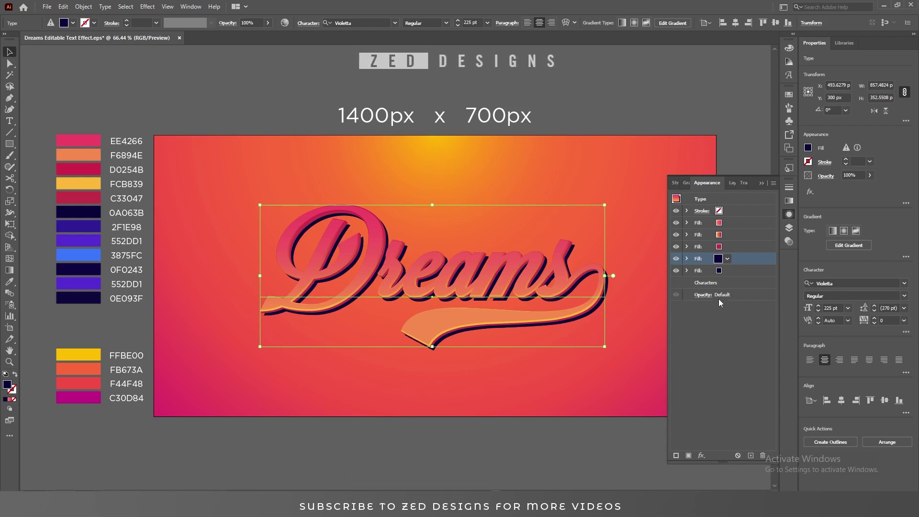
pyautogui.click(736, 271)
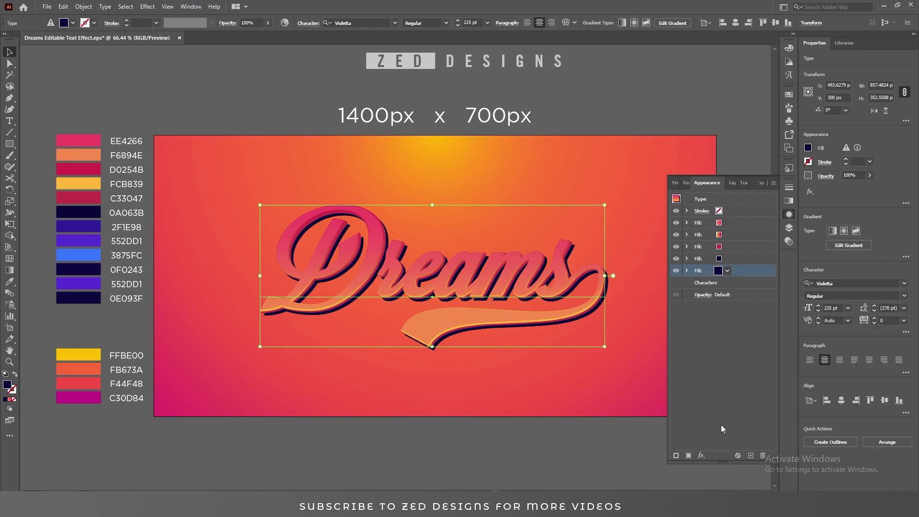
# Step: Apply a 26 px Offset Path with Round joins to the bottom navy copy
pyautogui.click(702, 456)
pyautogui.moveTo(741, 272)
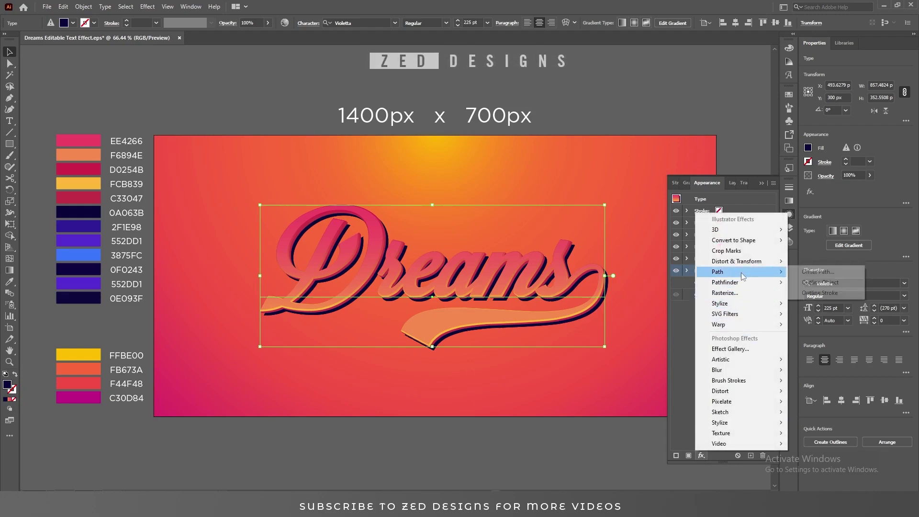
pyautogui.click(814, 272)
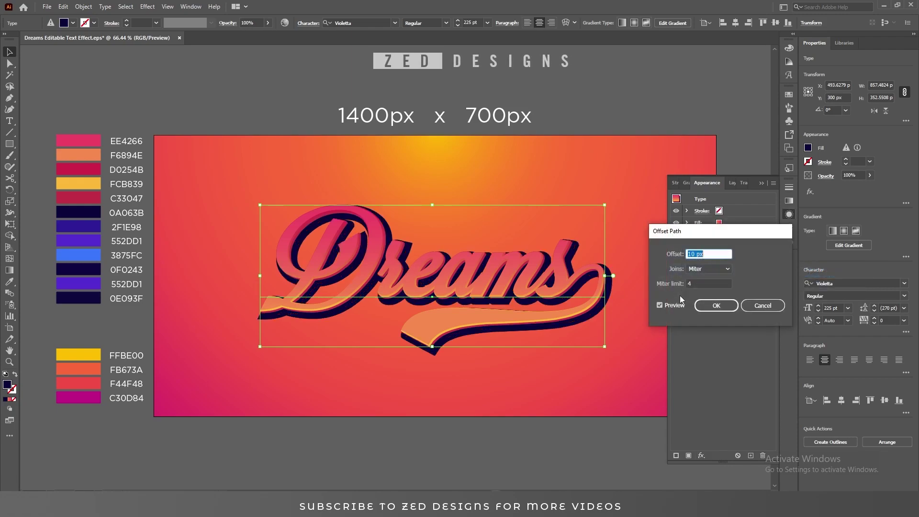
pyautogui.write('26')
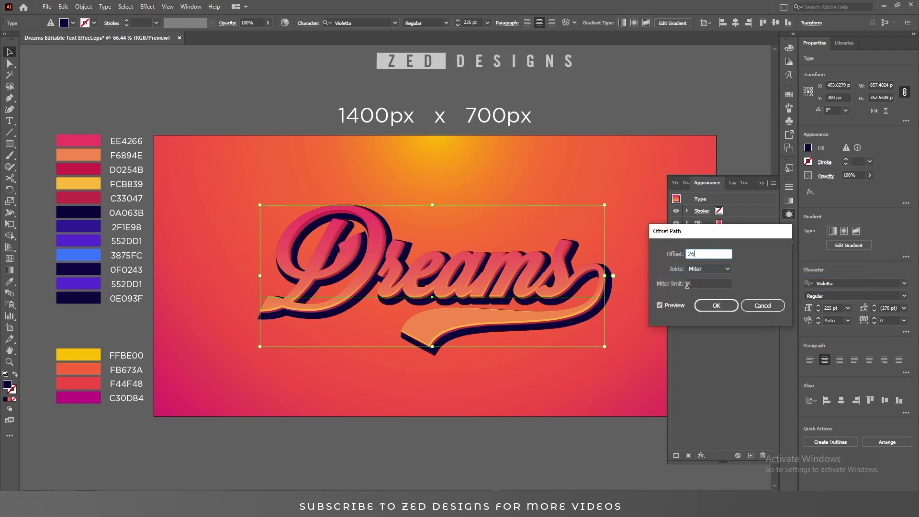
pyautogui.press('Tab')
pyautogui.click(711, 268)
pyautogui.click(711, 292)
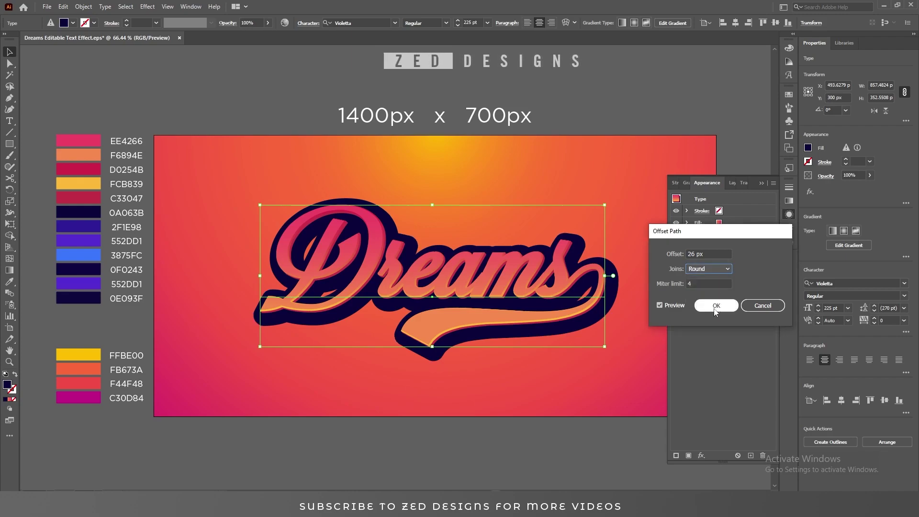
pyautogui.click(713, 307)
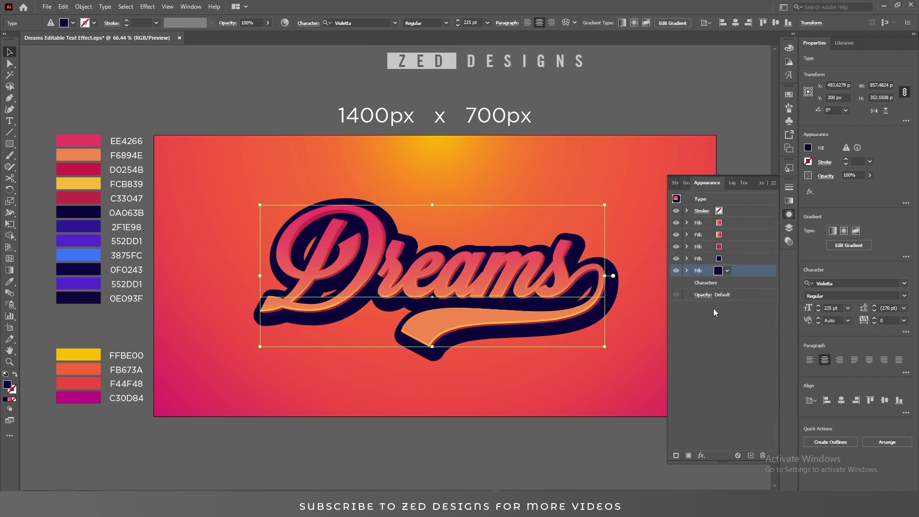
# Step: Fill the outline with a white-to-black gradient at a 90° angle
pyautogui.click(788, 201)
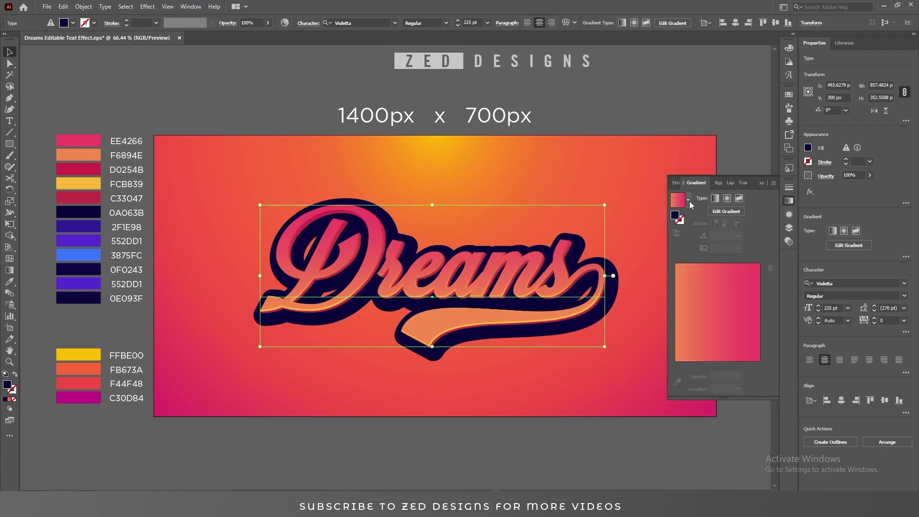
pyautogui.click(689, 201)
pyautogui.click(684, 251)
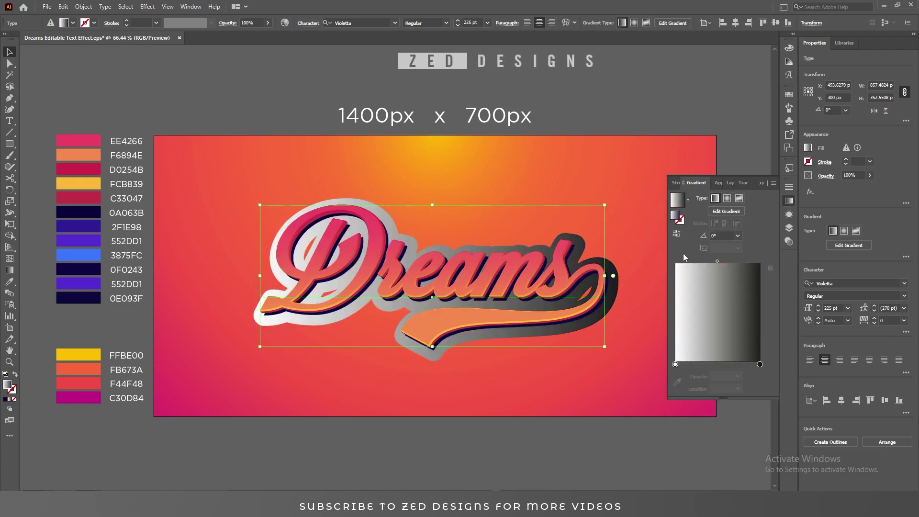
pyautogui.click(738, 236)
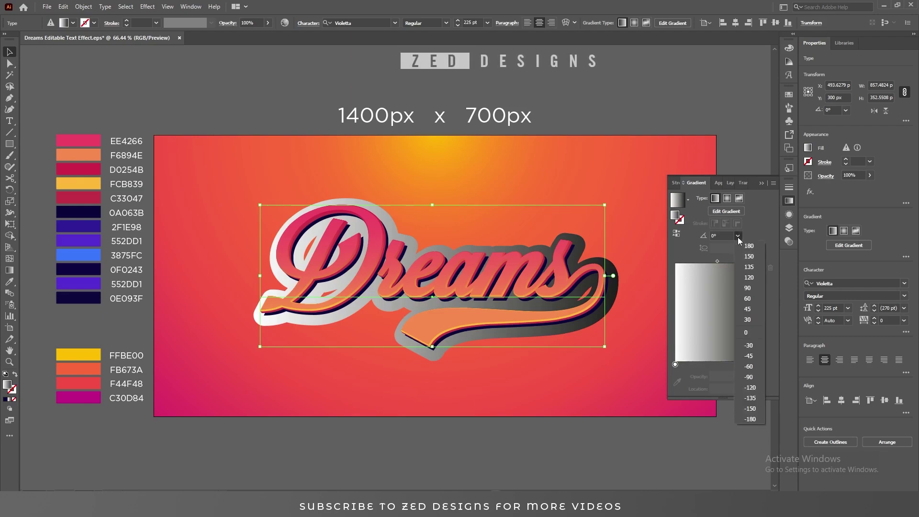
pyautogui.click(746, 287)
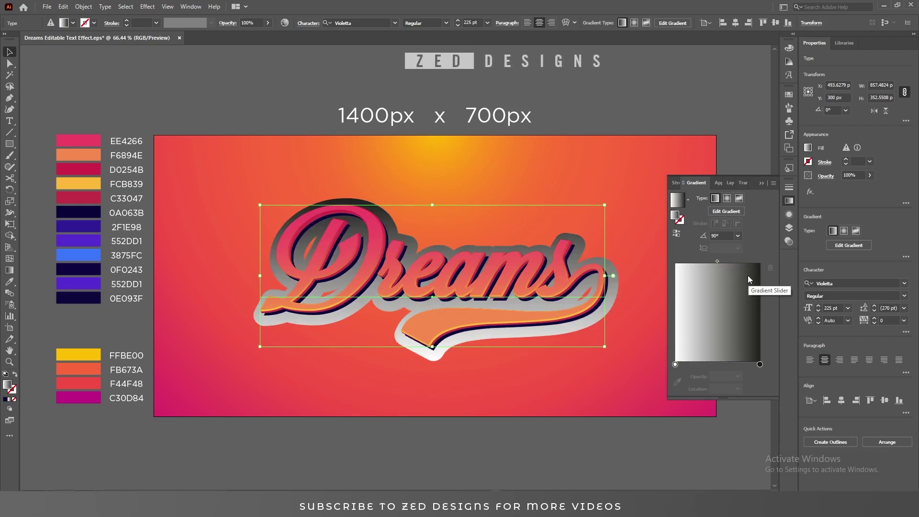
pyautogui.moveTo(42, 220); pyautogui.dragTo(52, 240)
pyautogui.hotkey('ctrl', 'z')
pyautogui.hotkey('ctrl', 'z')
pyautogui.hotkey('ctrl', 'z')
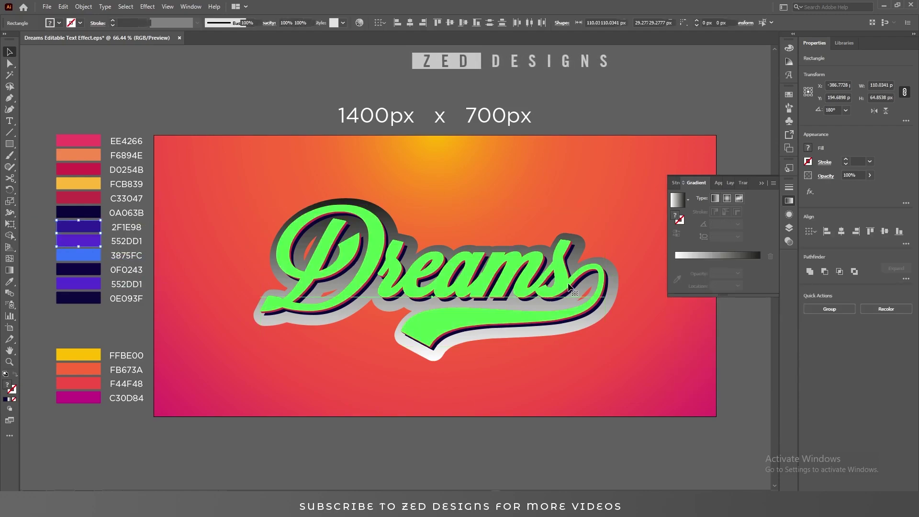
# Step: Colour the gradient stops purple 552DD1 on the left and dark blue 2F1E98 on the right
pyautogui.click(760, 273)
pyautogui.click(677, 291)
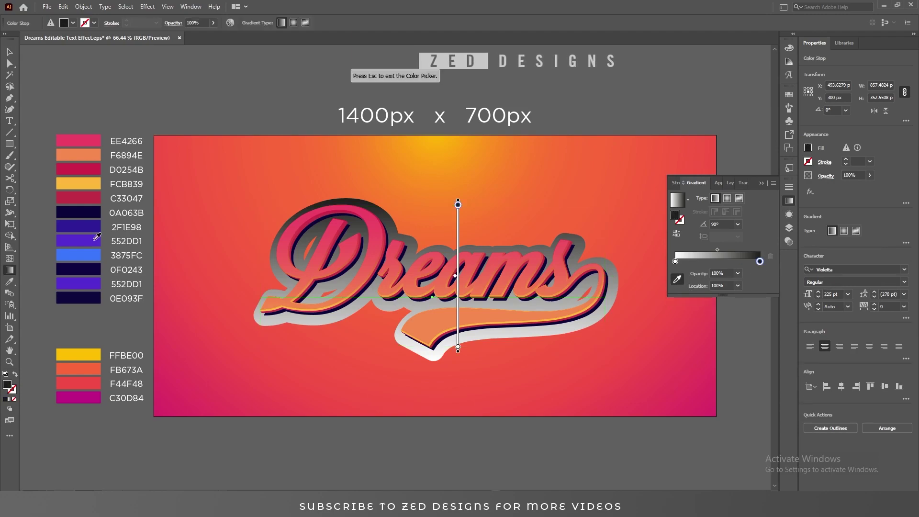
pyautogui.click(94, 224)
pyautogui.click(675, 261)
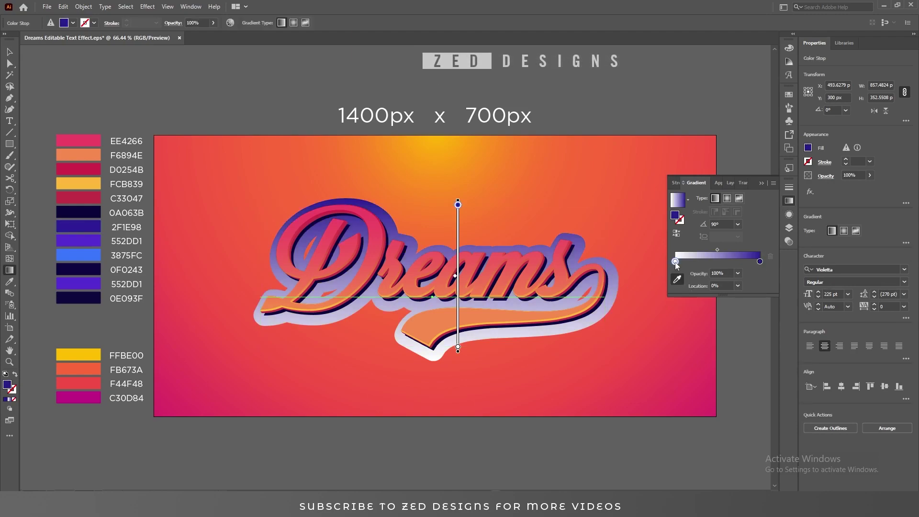
pyautogui.click(94, 238)
pyautogui.press('Escape')
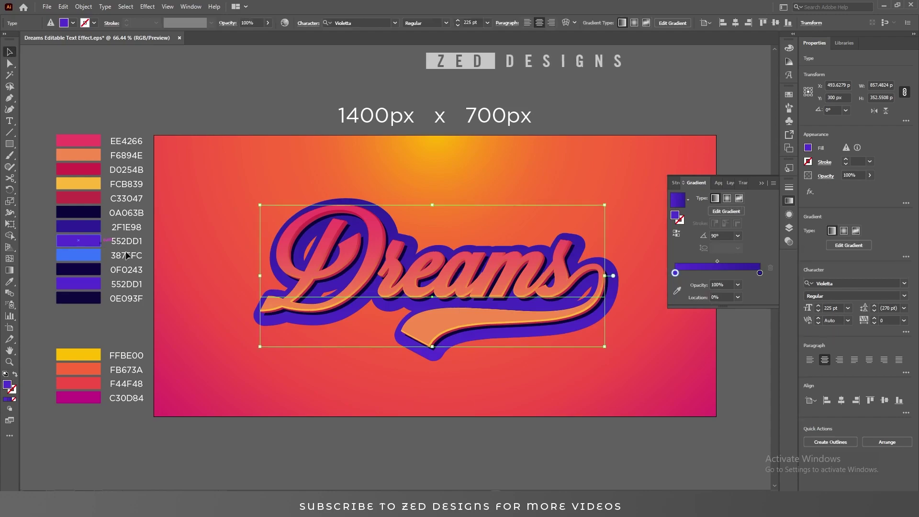
# Step: Drag the purple gradient stop up on the lettering to about 20% location
pyautogui.press('g')
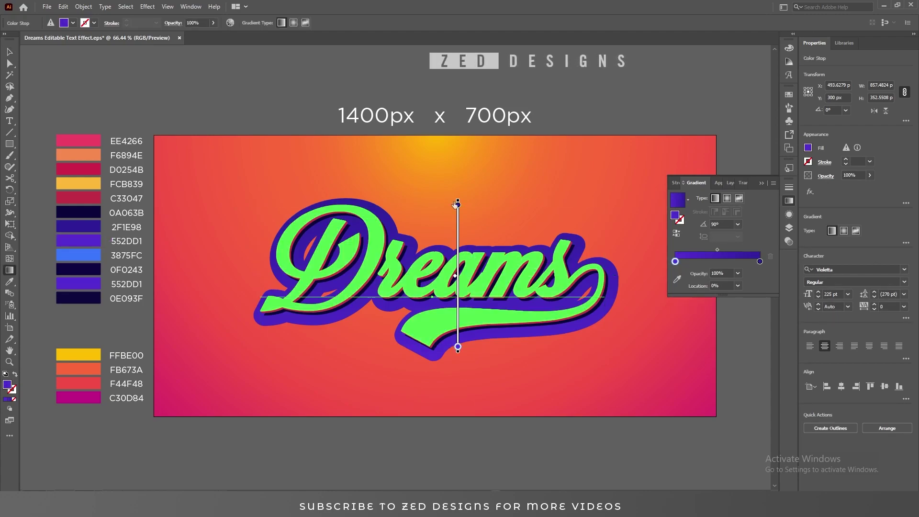
pyautogui.moveTo(458, 348); pyautogui.dragTo(458, 317)
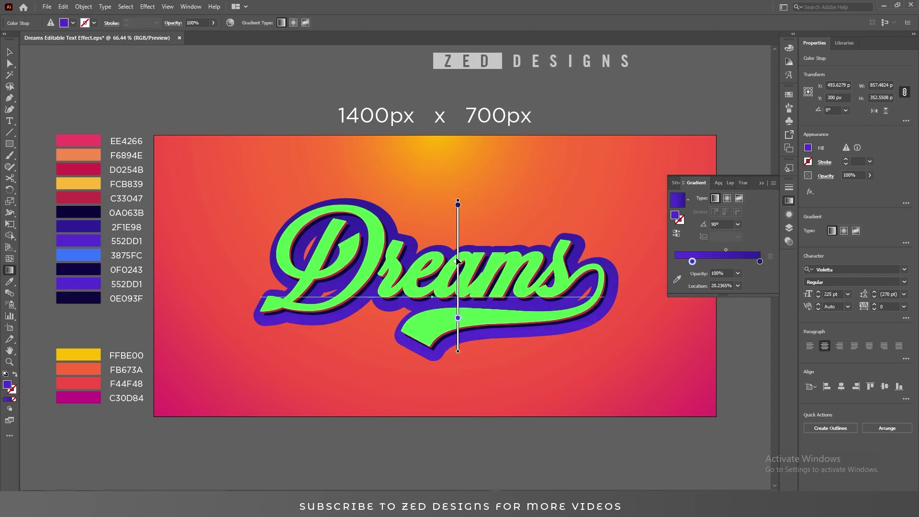
pyautogui.press('v')
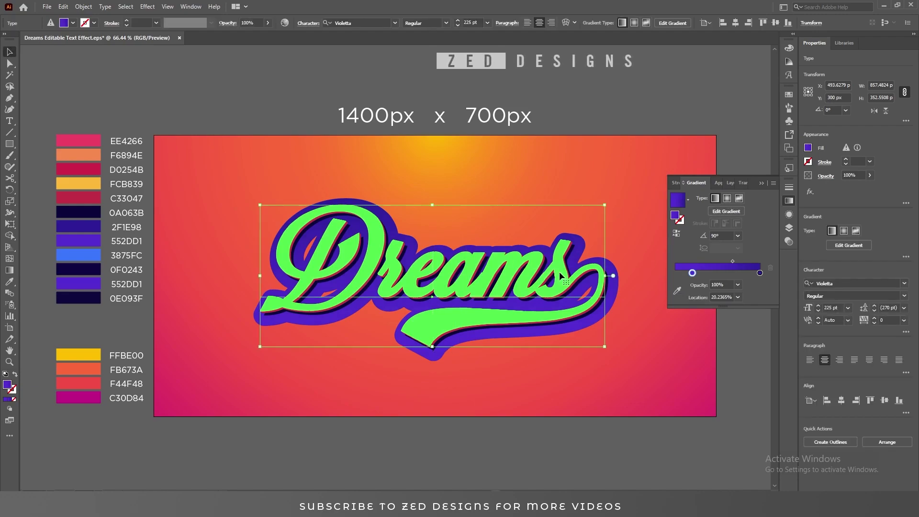
pyautogui.click(789, 215)
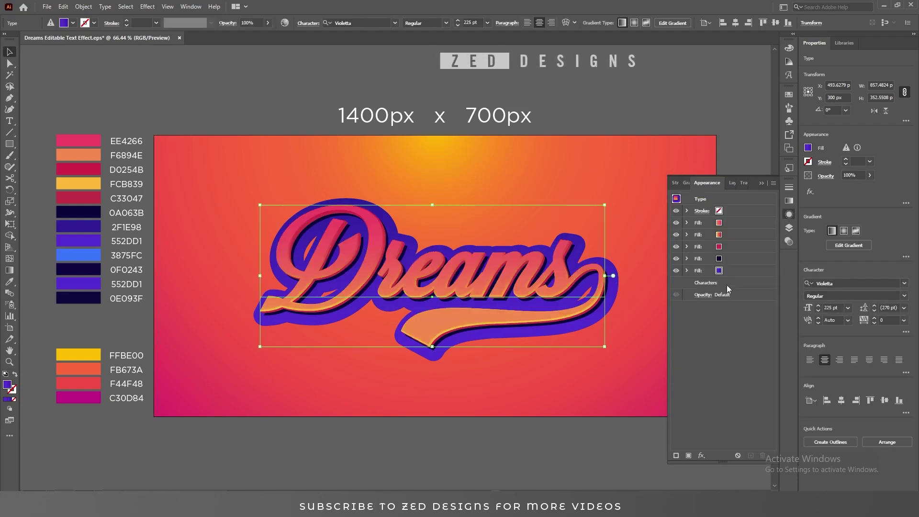
# Step: Duplicate the bottom purple fill and change its Transform offset to 13 px right and 13 px down
pyautogui.click(739, 271)
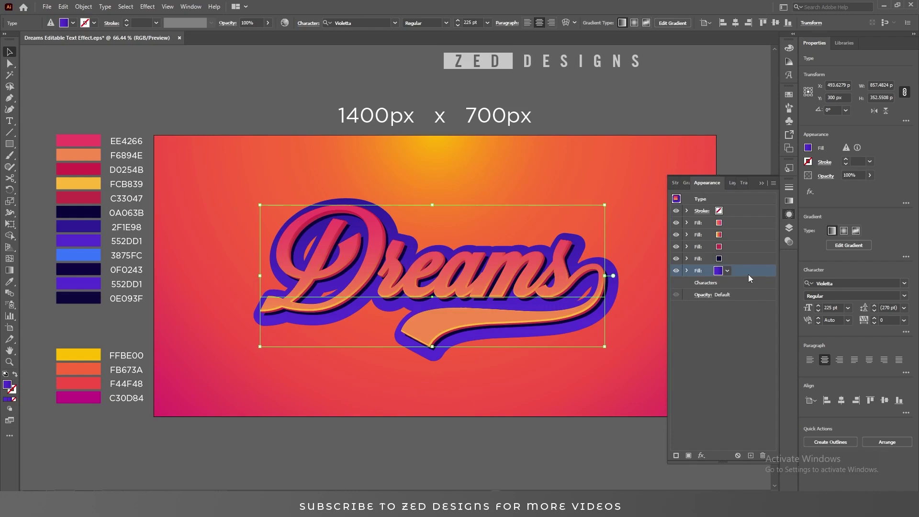
pyautogui.click(750, 455)
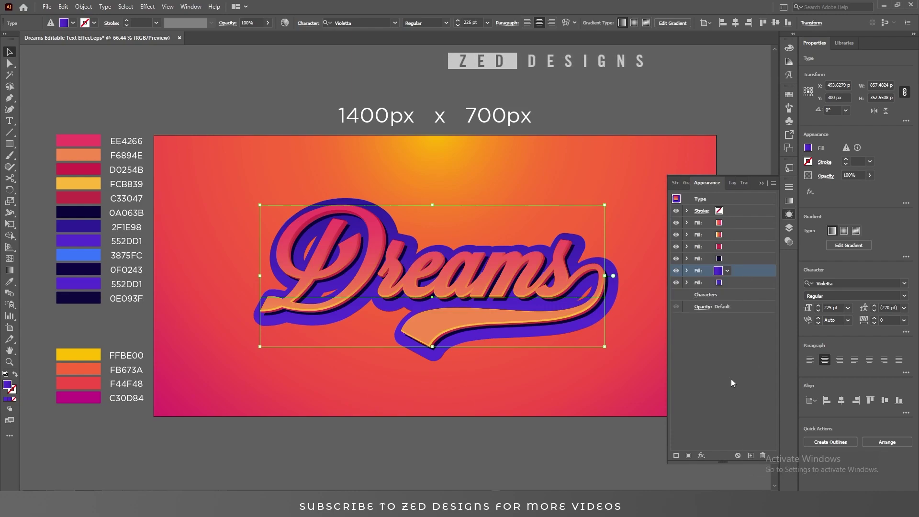
pyautogui.click(733, 284)
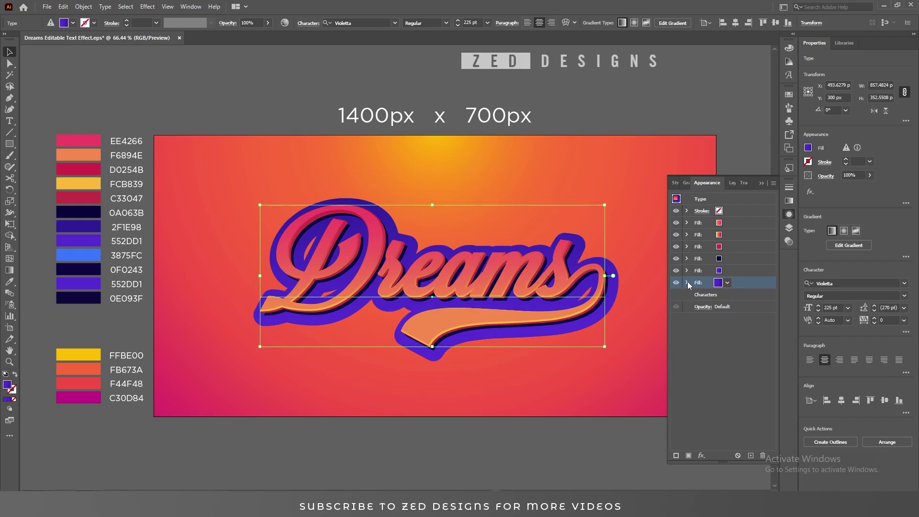
pyautogui.click(688, 282)
pyautogui.click(730, 306)
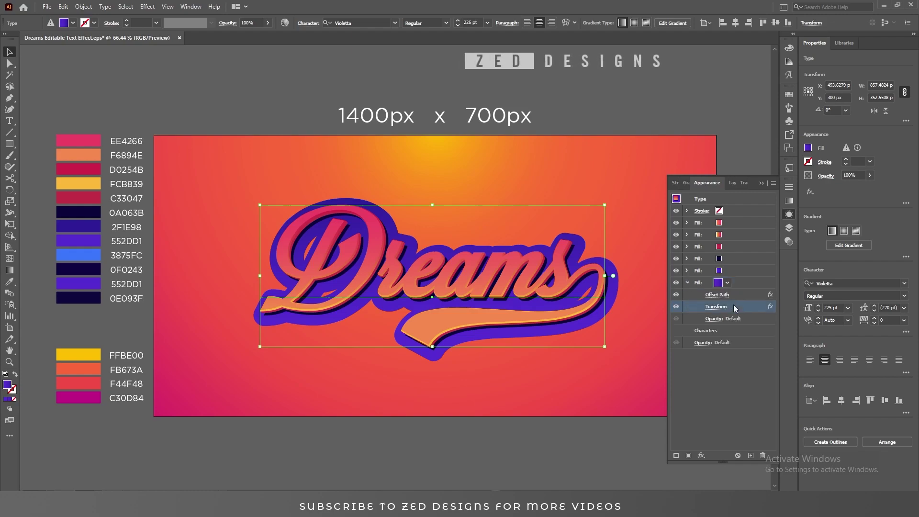
pyautogui.click(714, 306)
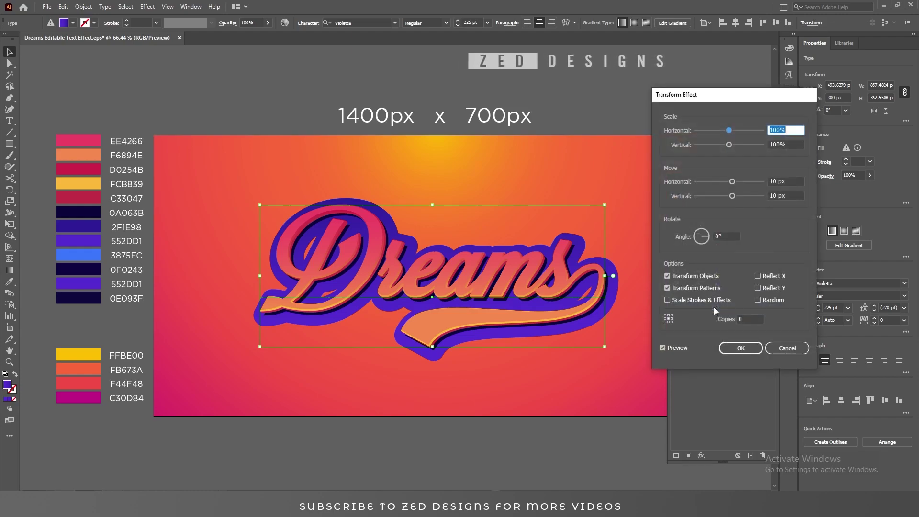
pyautogui.press('Tab')
pyautogui.press('Tab')
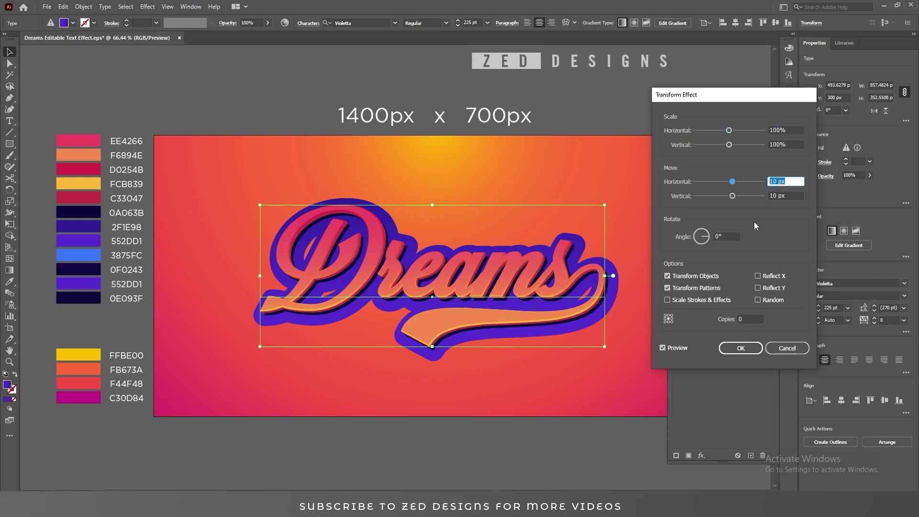
pyautogui.write('13')
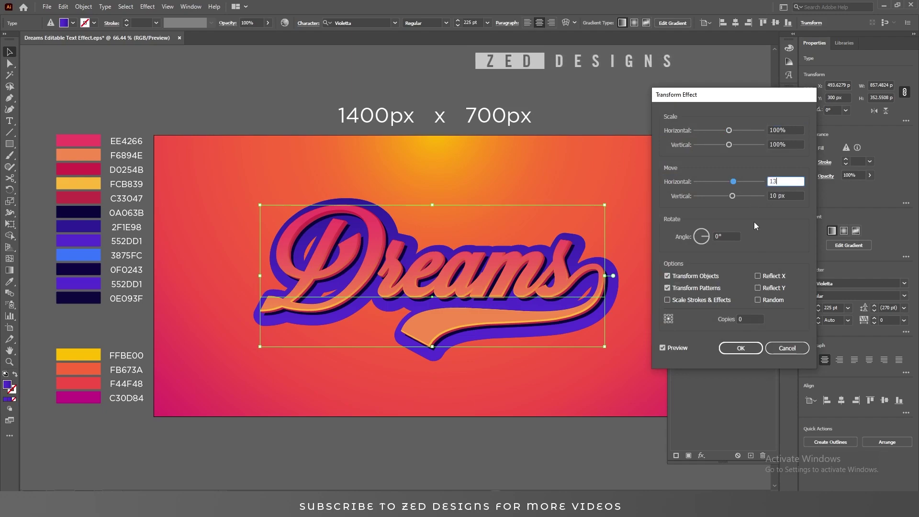
pyautogui.press('Tab')
pyautogui.write('13')
pyautogui.press('Tab')
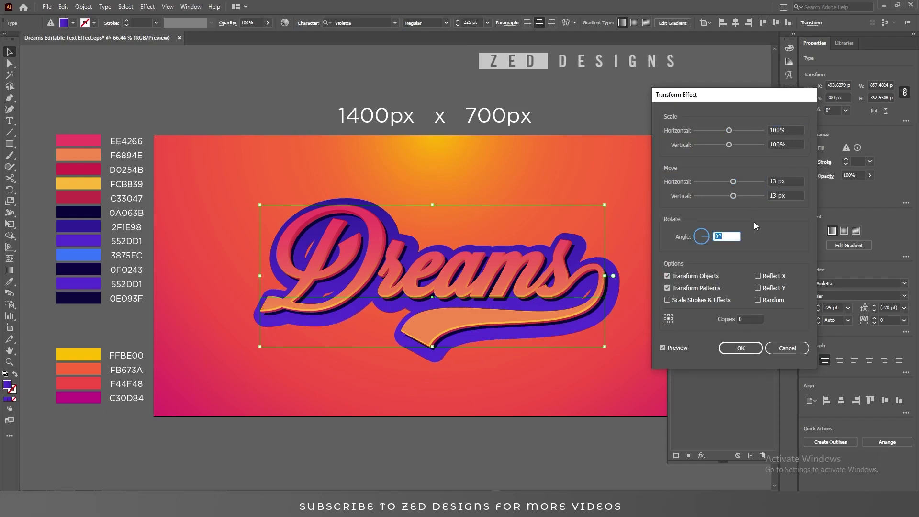
pyautogui.click(742, 347)
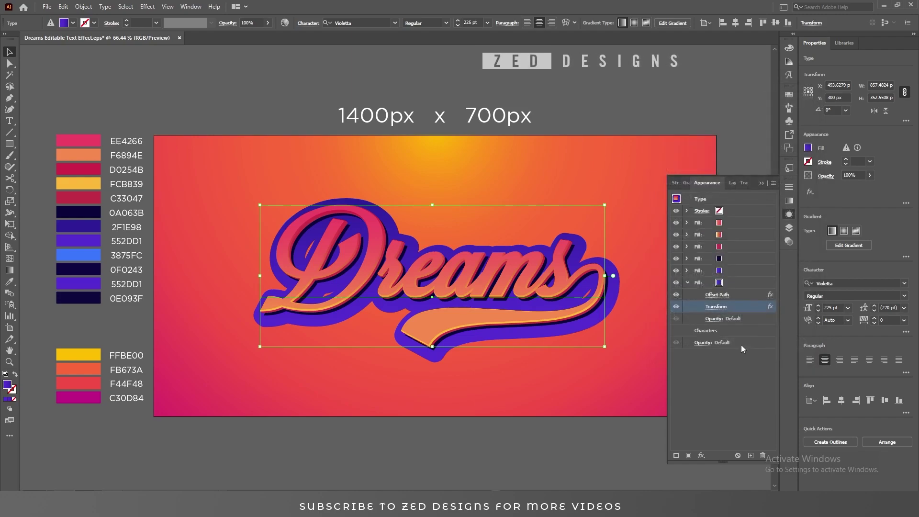
# Step: Recolour the offset outline fill solid blue 3875FC
pyautogui.click(709, 285)
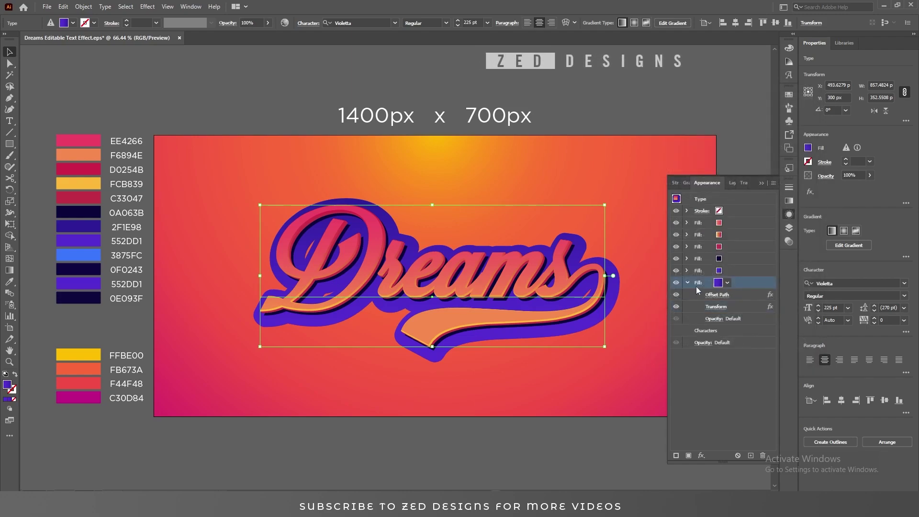
pyautogui.click(688, 283)
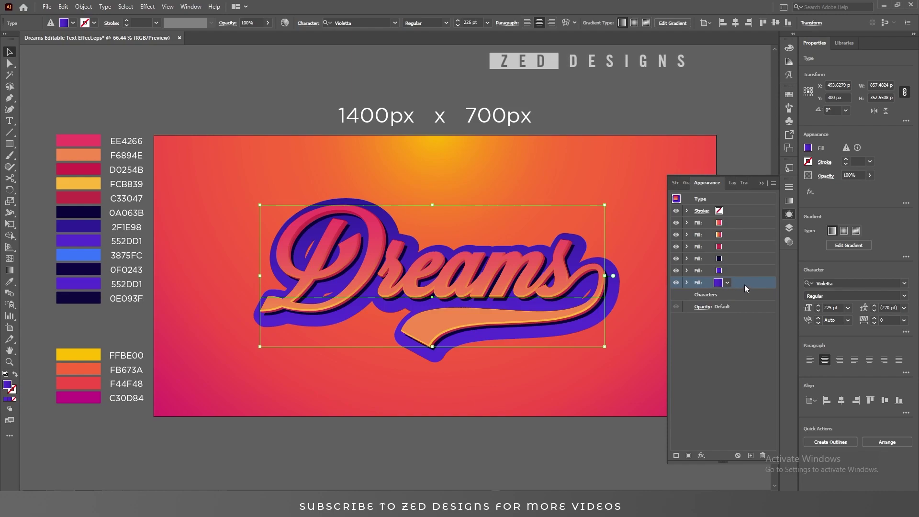
pyautogui.click(9, 281)
pyautogui.click(93, 256)
pyautogui.press('v')
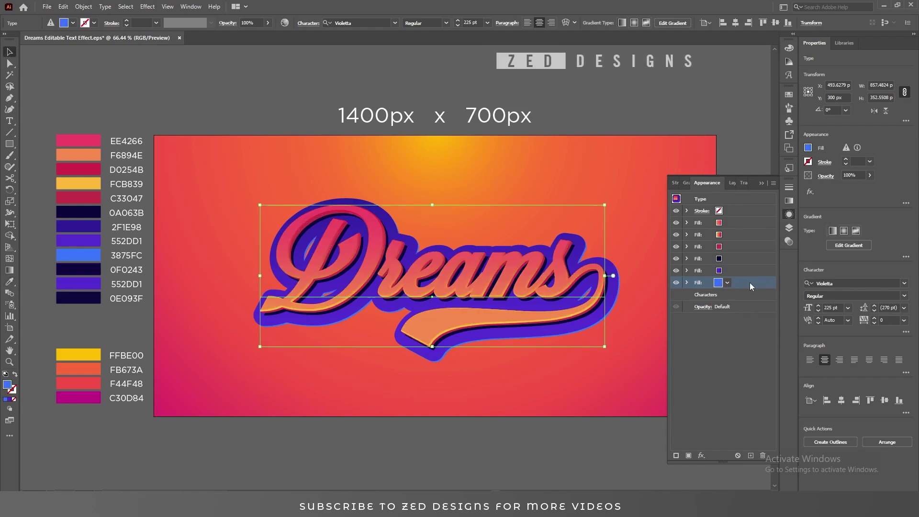
# Step: Duplicate the purple fill above the blue one and select the new copy
pyautogui.click(753, 271)
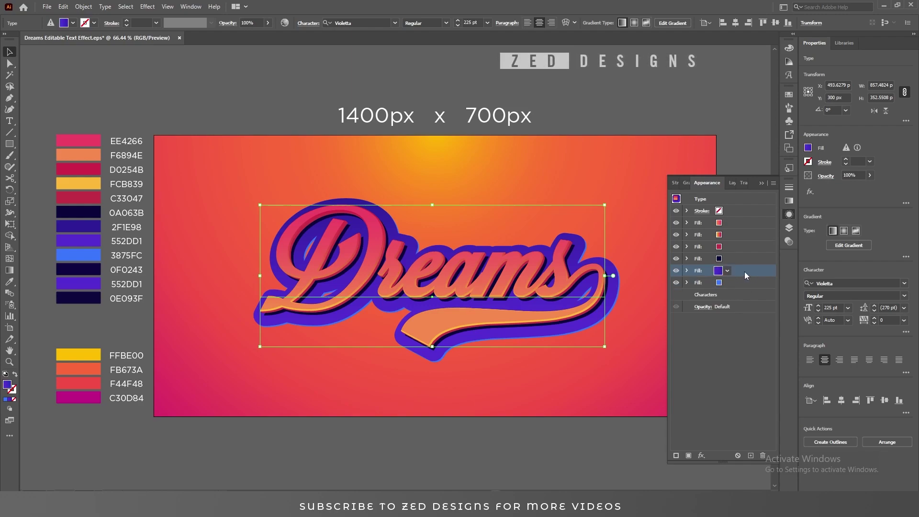
pyautogui.click(751, 456)
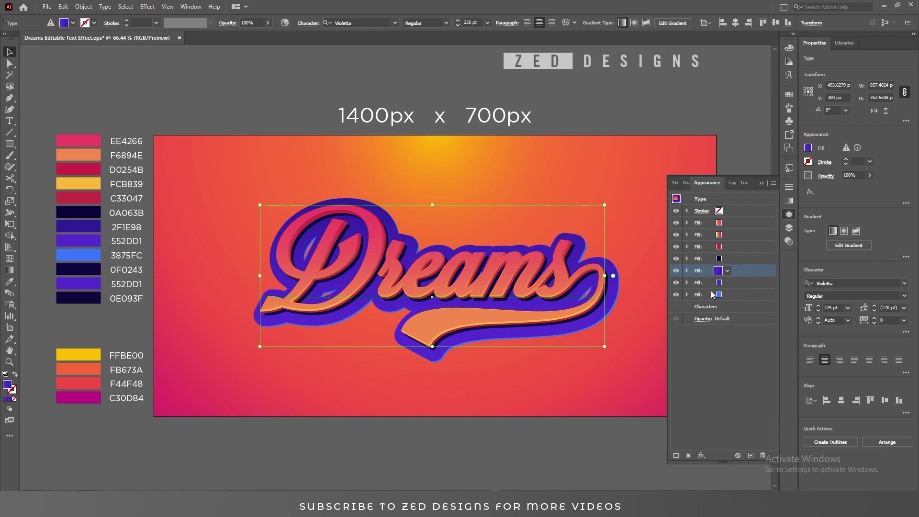
pyautogui.click(734, 283)
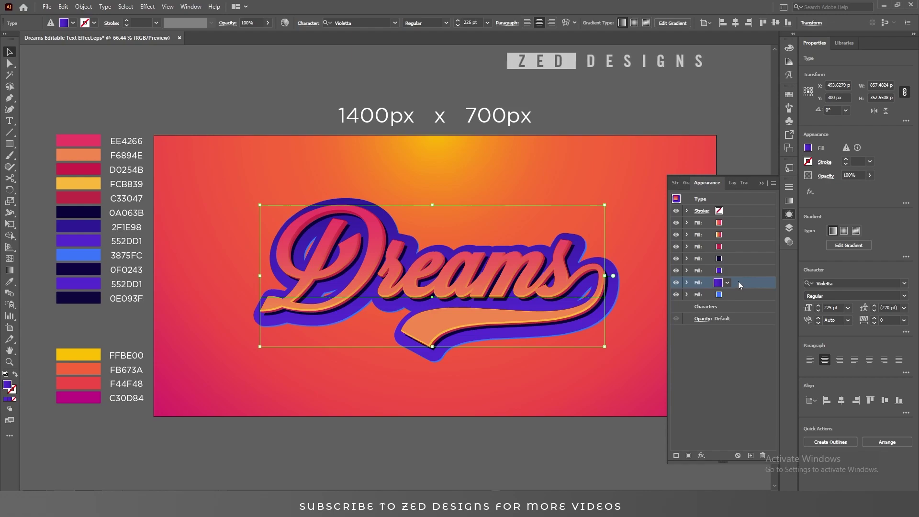
# Step: Apply a new Transform effect to the purple copy: 1 px right, 1 px down, 60 copies
pyautogui.click(705, 456)
pyautogui.moveTo(753, 264)
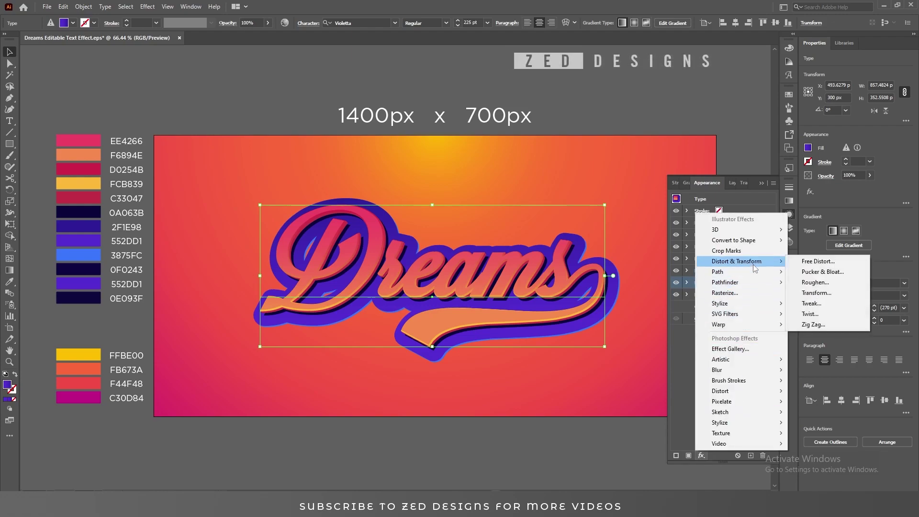
pyautogui.click(816, 292)
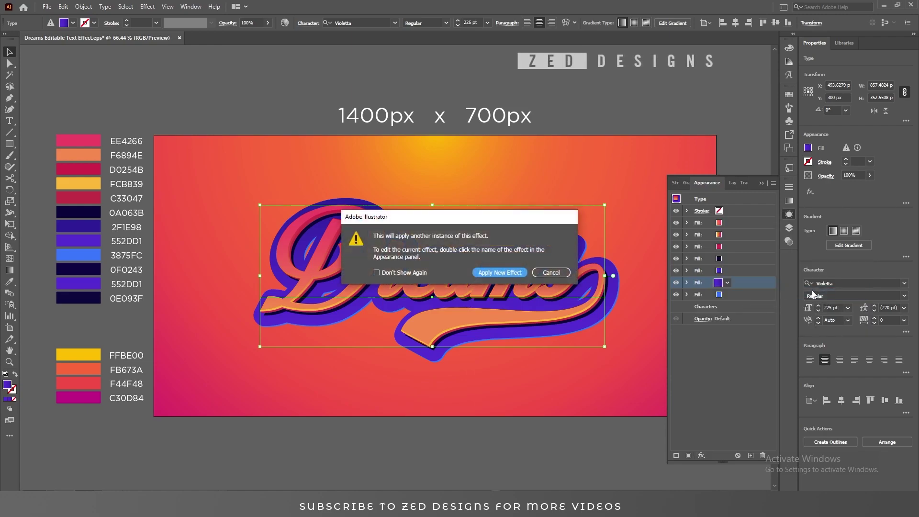
pyautogui.click(503, 275)
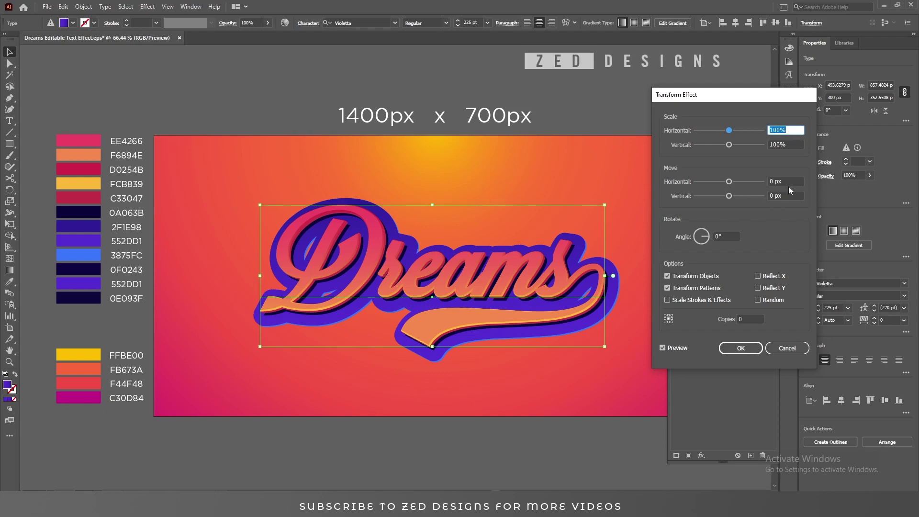
pyautogui.press('Tab')
pyautogui.press('Tab')
pyautogui.write('1')
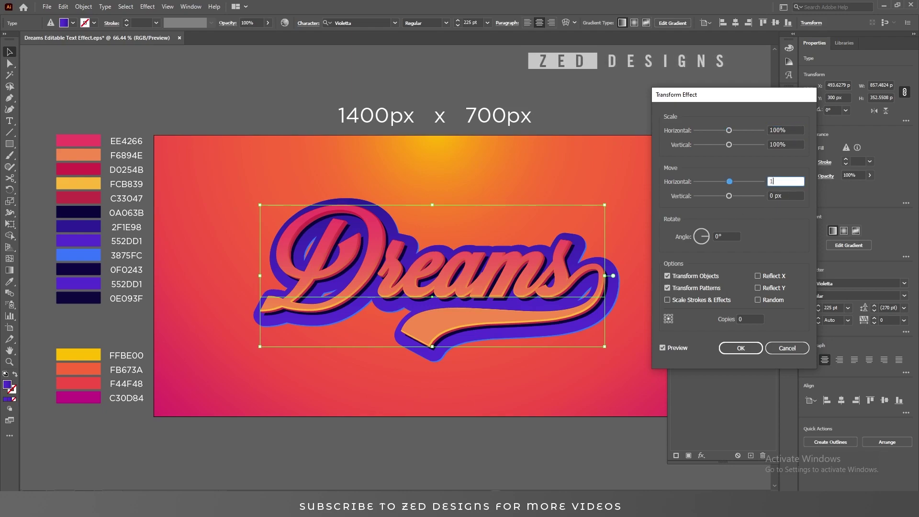
pyautogui.press('Tab')
pyautogui.write('1')
pyautogui.press('Tab')
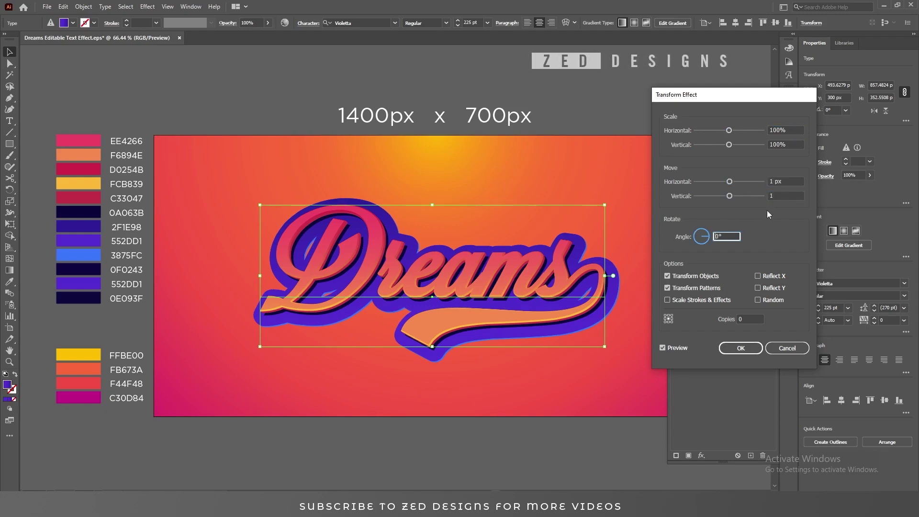
pyautogui.doubleClick(748, 319)
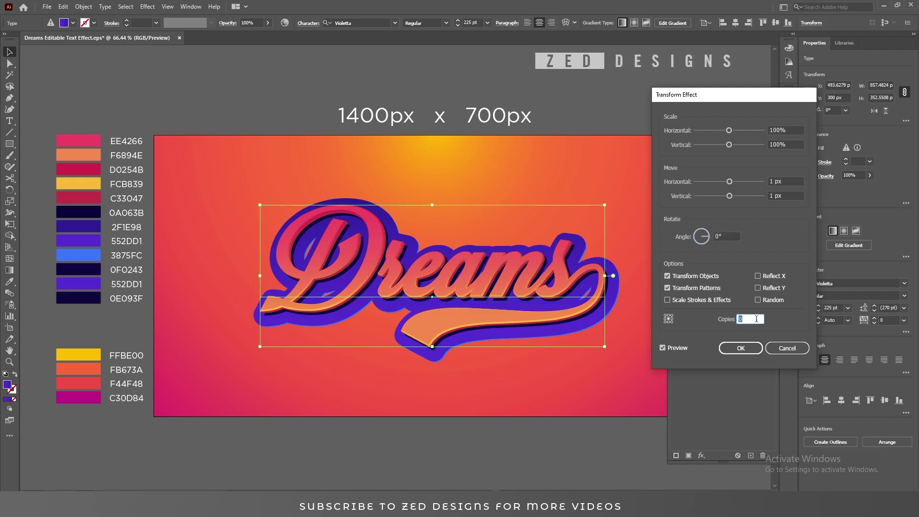
pyautogui.write('60')
pyautogui.press('Tab')
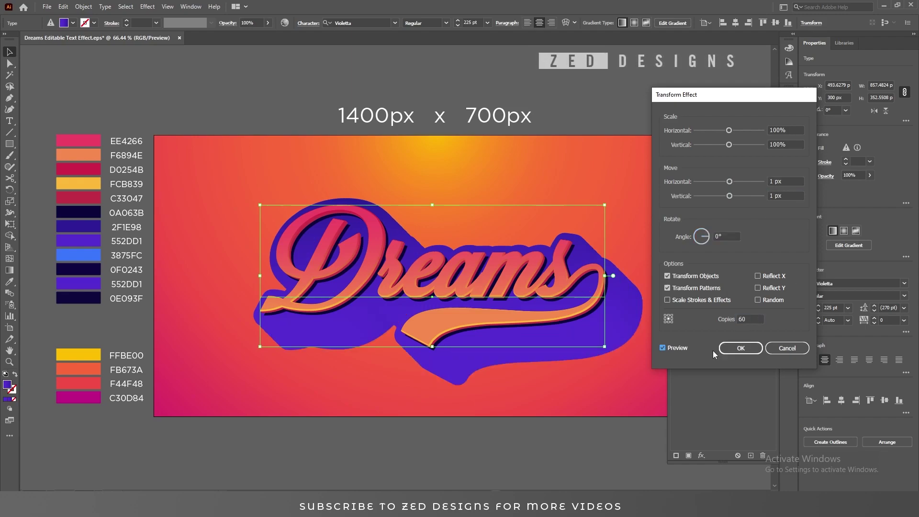
pyautogui.click(729, 352)
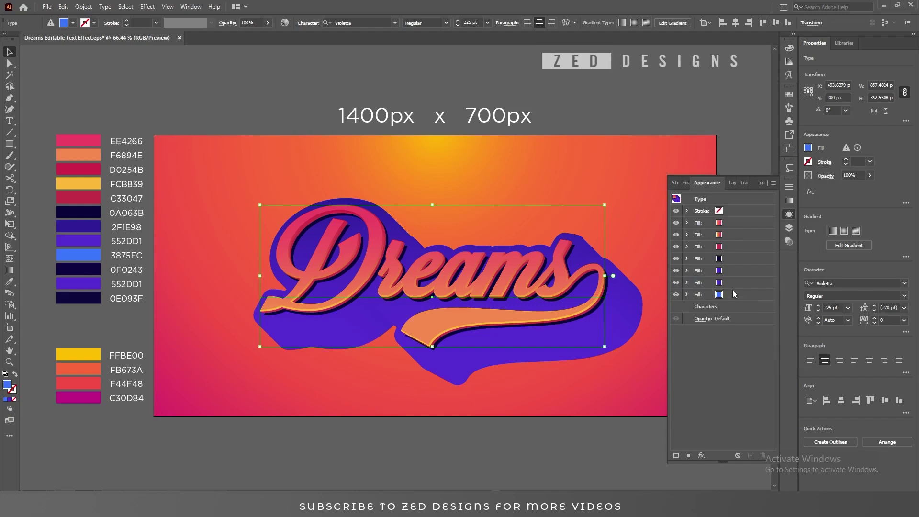
# Step: Move the extruded purple fill below the blue fill and switch it to a gradient
pyautogui.click(737, 285)
pyautogui.moveTo(747, 283); pyautogui.dragTo(745, 301)
pyautogui.click(745, 295)
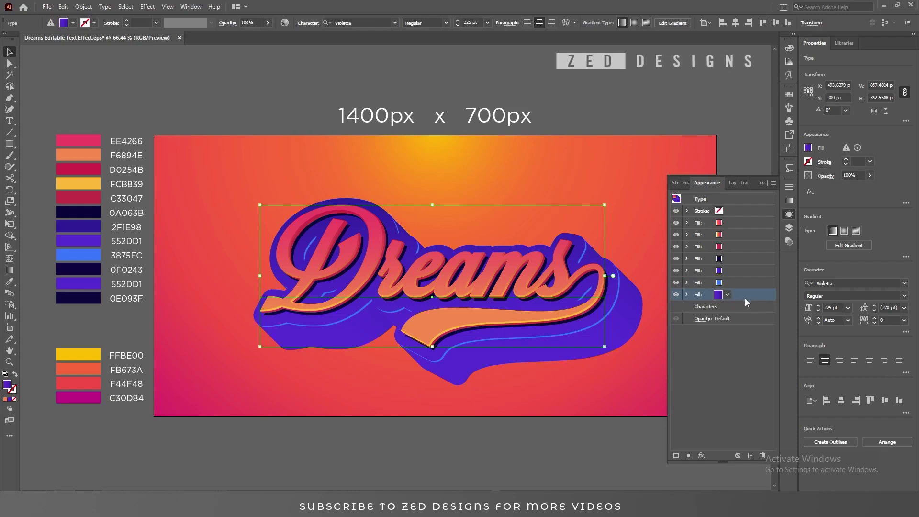
pyautogui.click(788, 203)
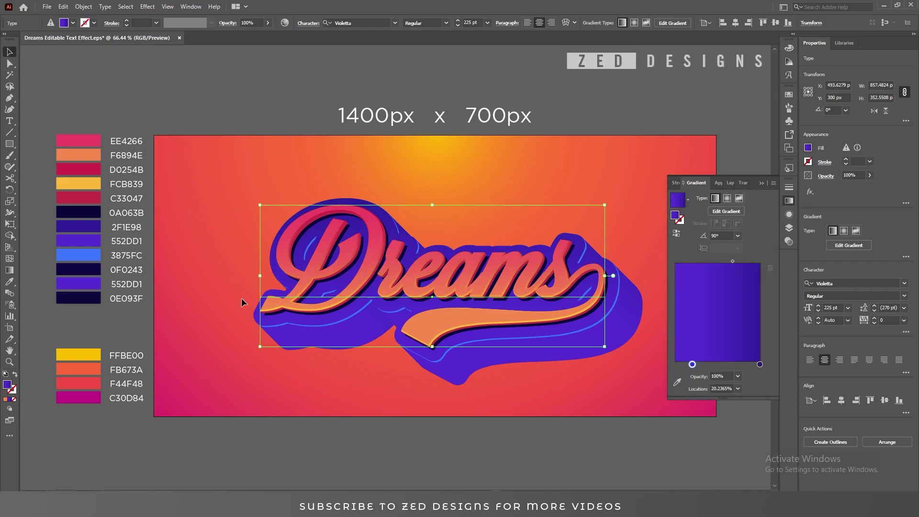
pyautogui.moveTo(42, 270); pyautogui.dragTo(120, 300)
pyautogui.hotkey('ctrl', 'z')
pyautogui.hotkey('ctrl', 'shift', 'z')
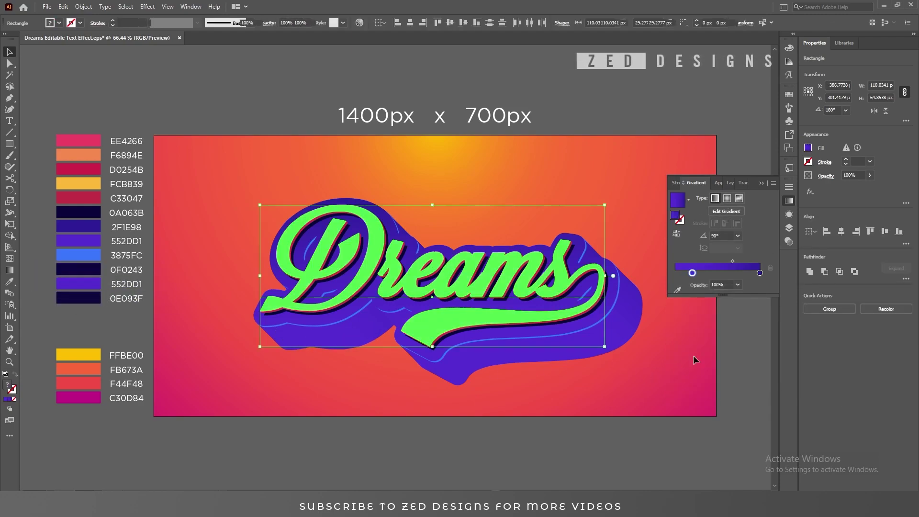
# Step: Colour the gradient's end stop dark navy 0F0243 and start stop purple 552DD1
pyautogui.click(760, 272)
pyautogui.click(677, 290)
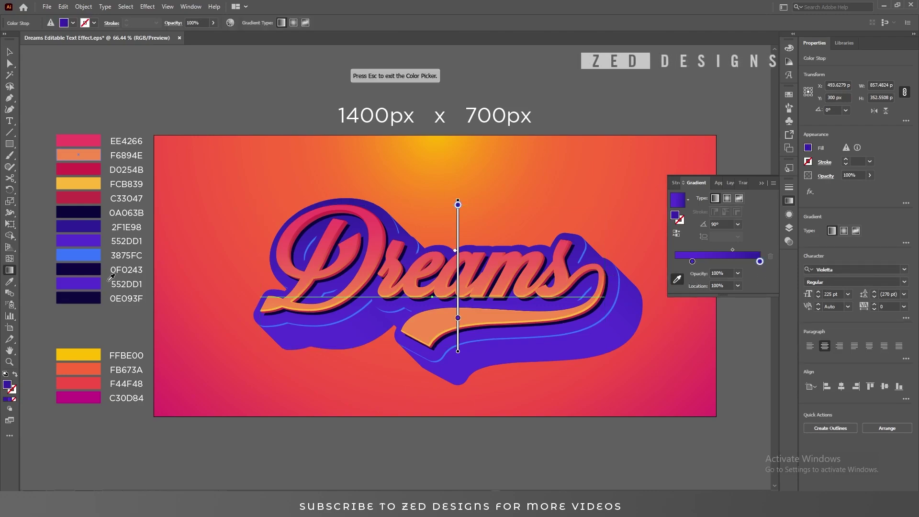
pyautogui.click(91, 270)
pyautogui.click(693, 262)
pyautogui.click(678, 279)
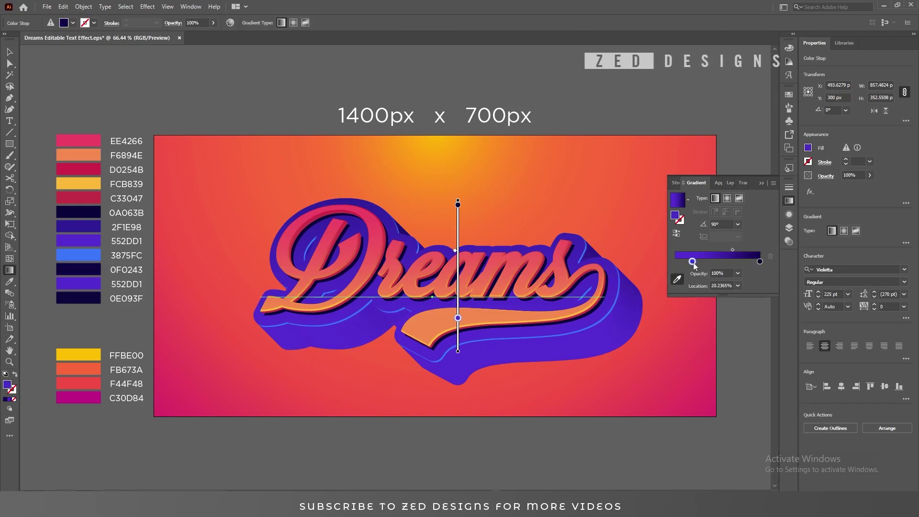
pyautogui.click(78, 284)
# Step: Add and position extra stops so purple and navy bands alternate across the gradient
pyautogui.moveTo(760, 262); pyautogui.dragTo(707, 262)
pyautogui.click(682, 267)
pyautogui.click(751, 262)
pyautogui.click(686, 262)
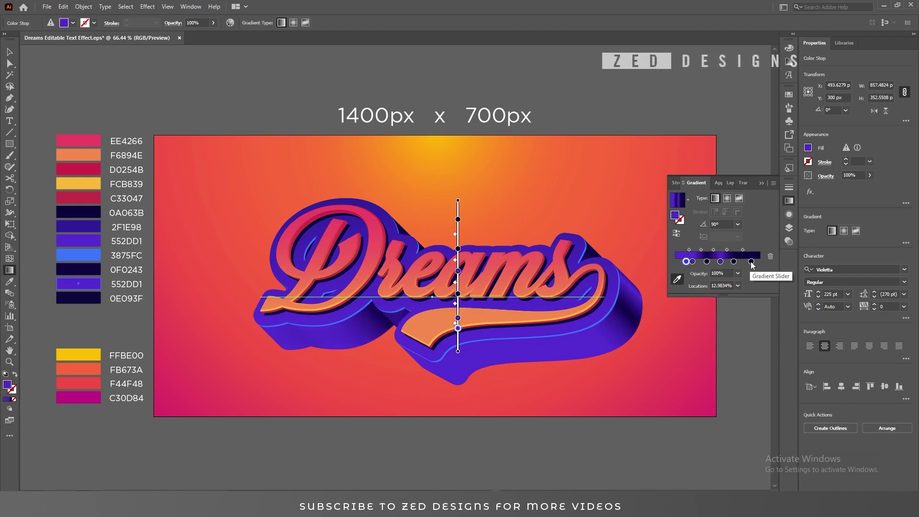
pyautogui.moveTo(751, 262)
pyautogui.mouseDown()
pyautogui.moveTo(723, 263)
pyautogui.moveTo(757, 262)
pyautogui.moveTo(749, 262)
pyautogui.mouseUp()
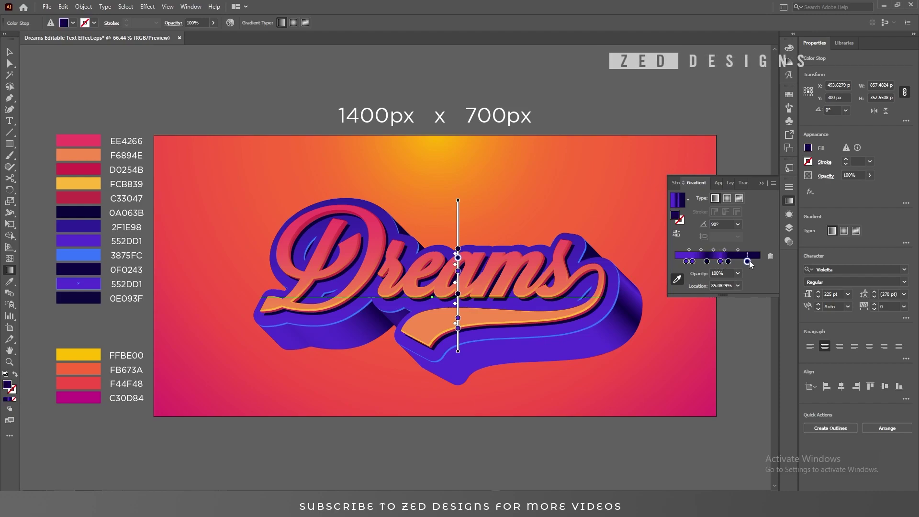
pyautogui.moveTo(686, 262); pyautogui.dragTo(724, 264)
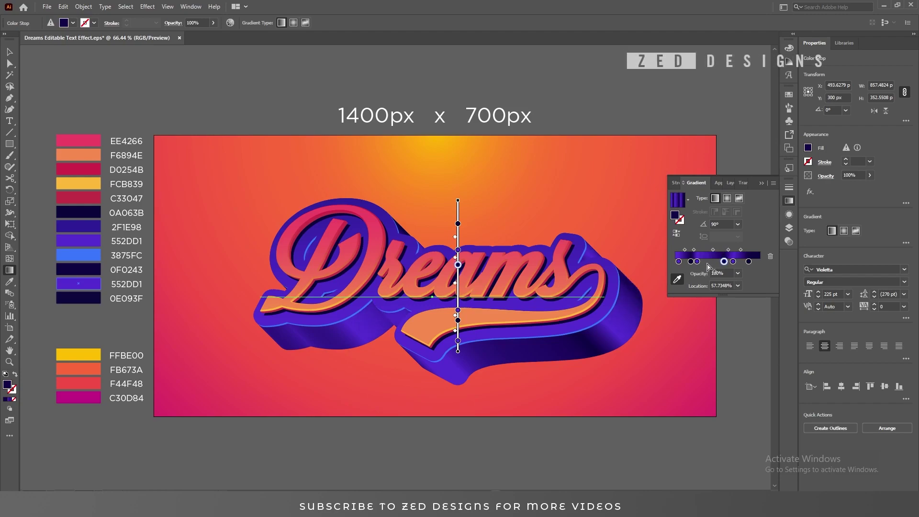
pyautogui.moveTo(697, 261); pyautogui.dragTo(702, 262)
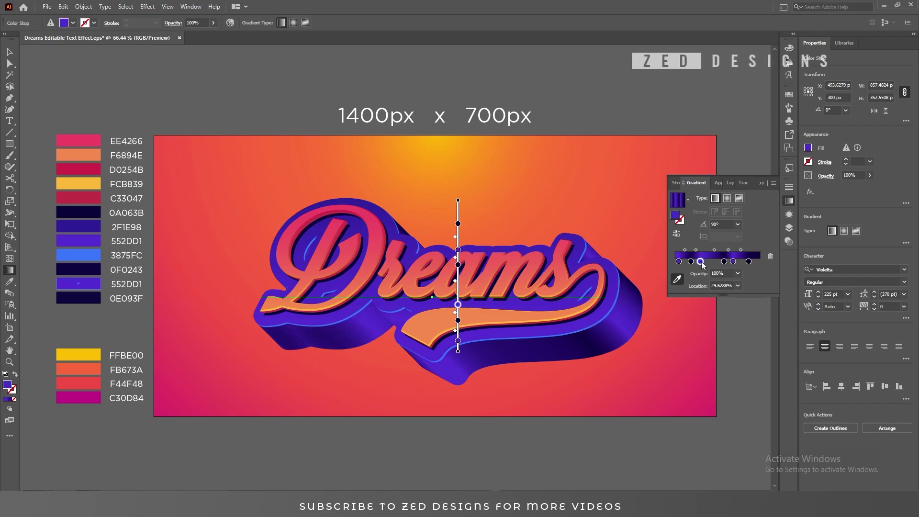
pyautogui.click(765, 185)
pyautogui.press('v')
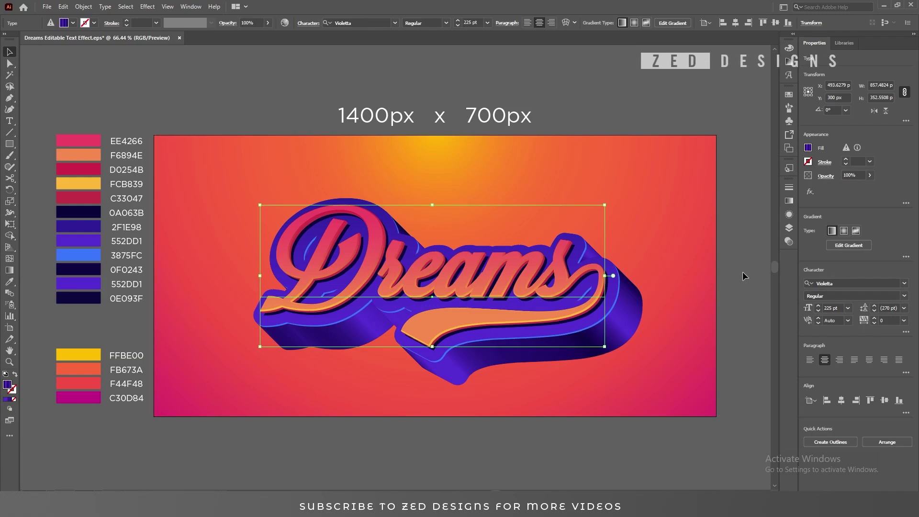
# Step: Duplicate the bottom fill in the Appearance panel and give the copy the dark 0E093F colour
pyautogui.click(790, 214)
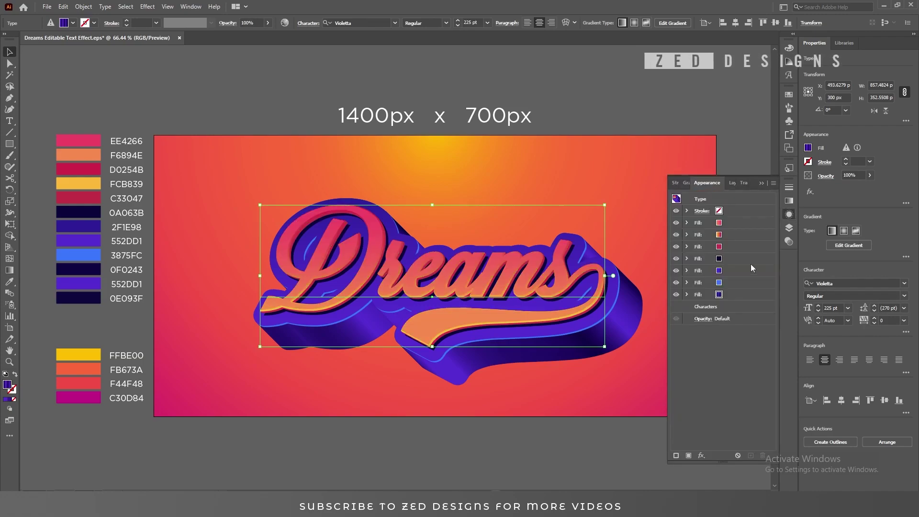
pyautogui.click(753, 294)
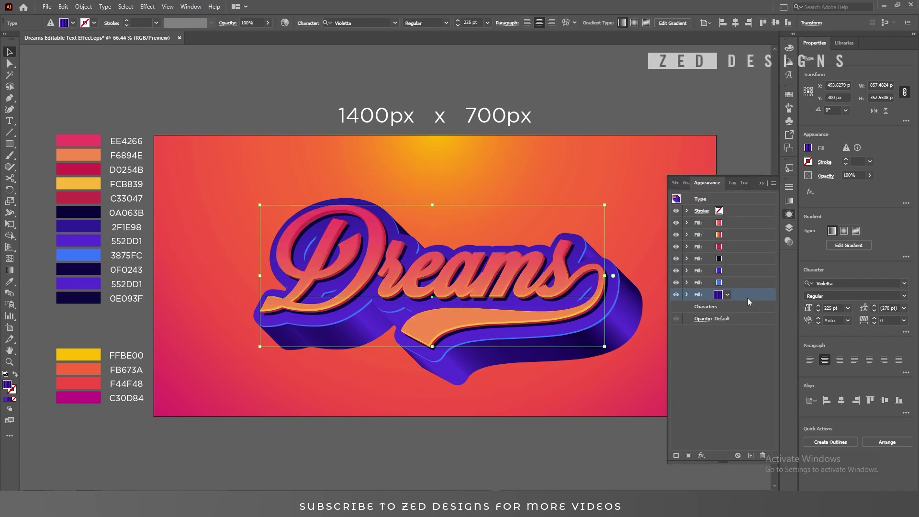
pyautogui.click(751, 455)
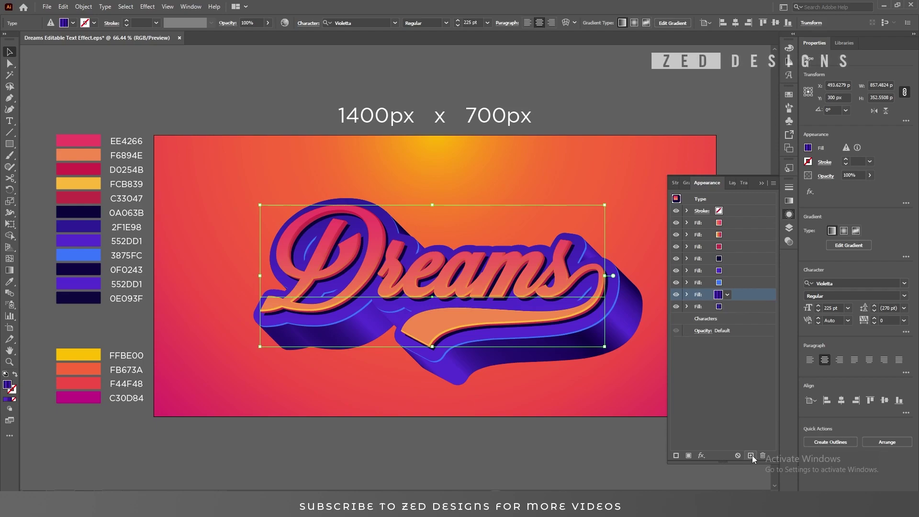
pyautogui.click(741, 307)
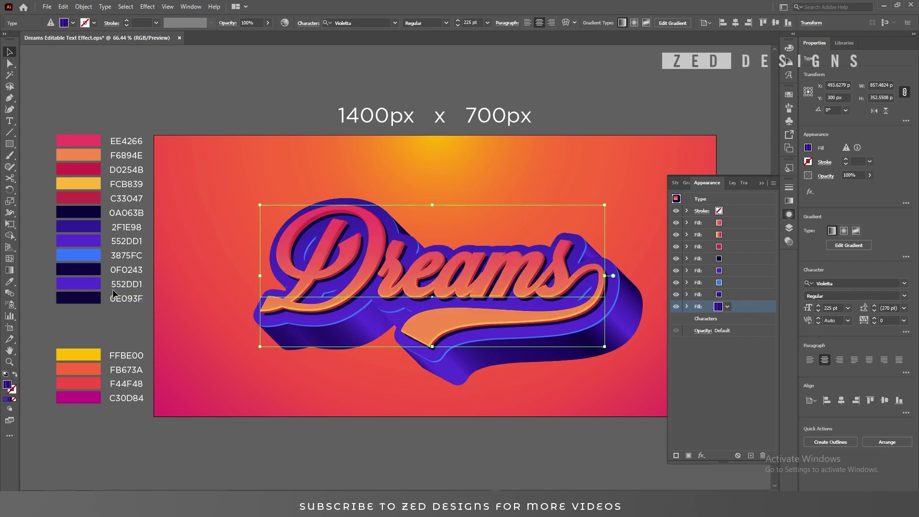
pyautogui.press('i')
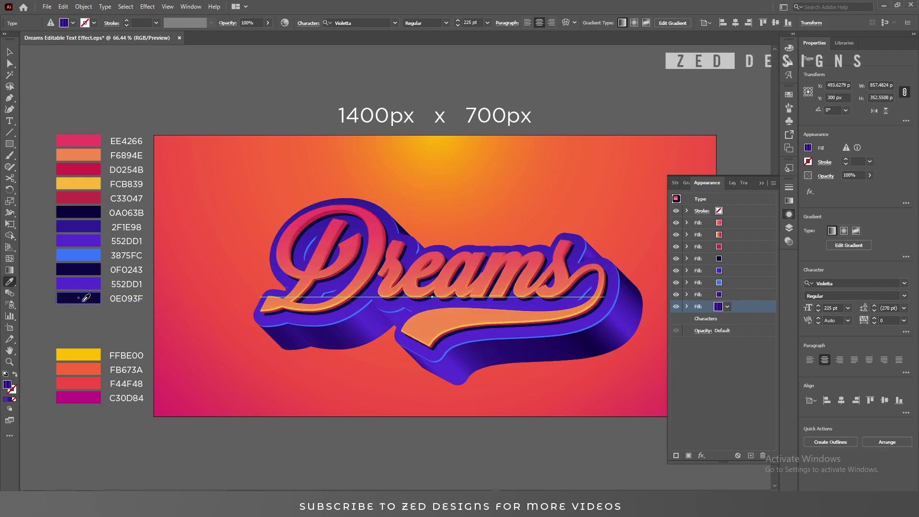
pyautogui.click(87, 297)
pyautogui.press('v')
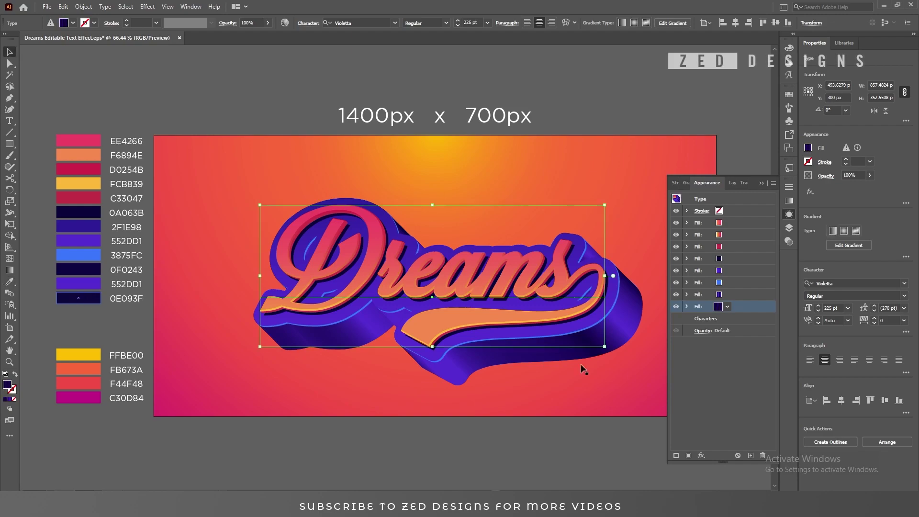
# Step: Set the new fill's Offset Path effect to 35 px
pyautogui.click(687, 305)
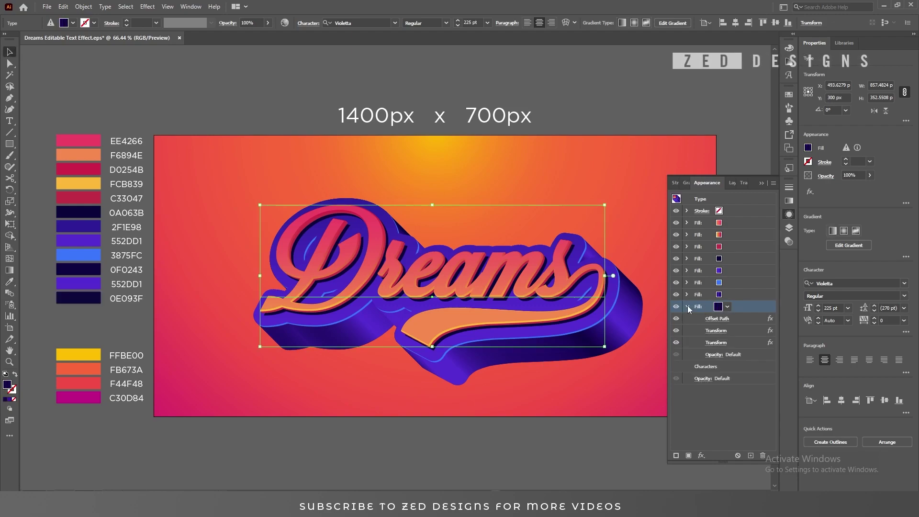
pyautogui.click(722, 319)
pyautogui.click(720, 319)
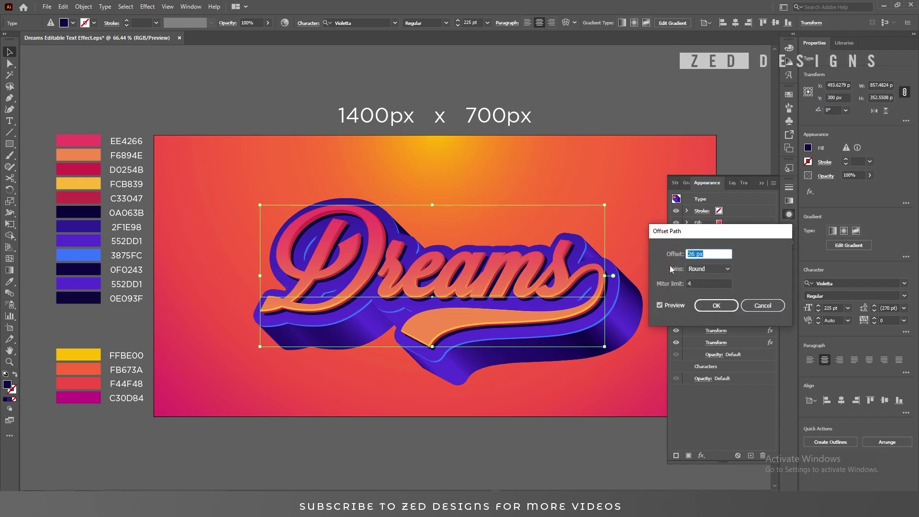
pyautogui.write('35')
pyautogui.press('Tab')
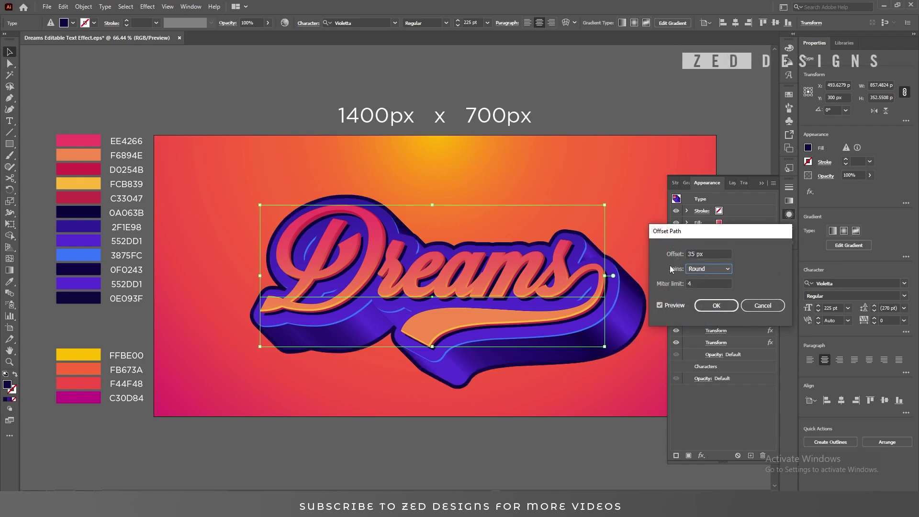
pyautogui.click(708, 307)
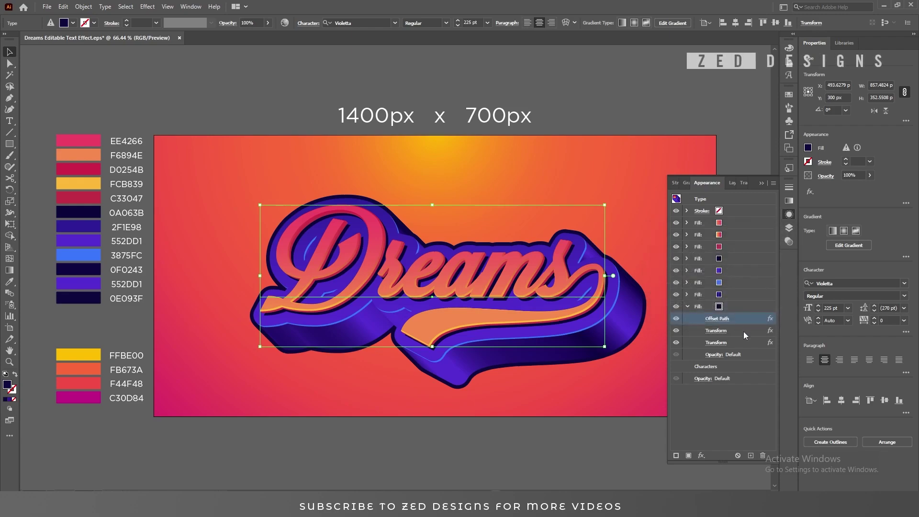
pyautogui.click(688, 307)
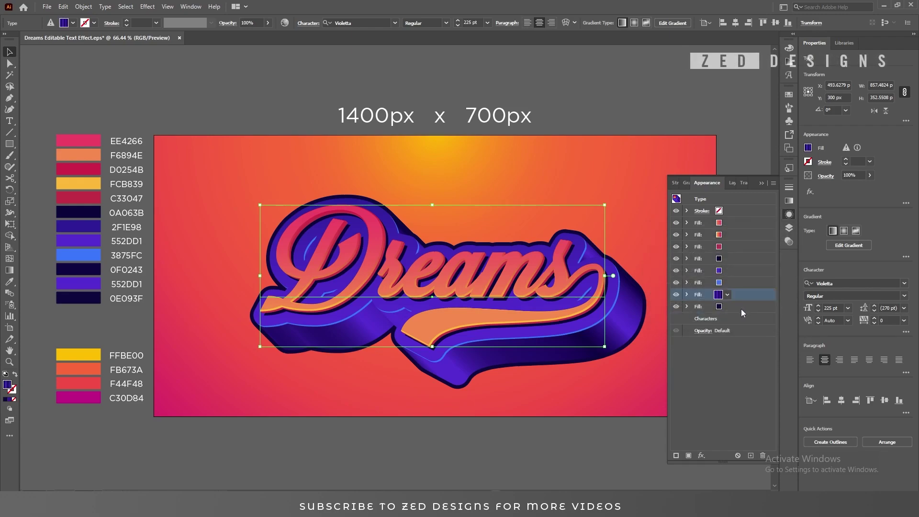
pyautogui.click(741, 308)
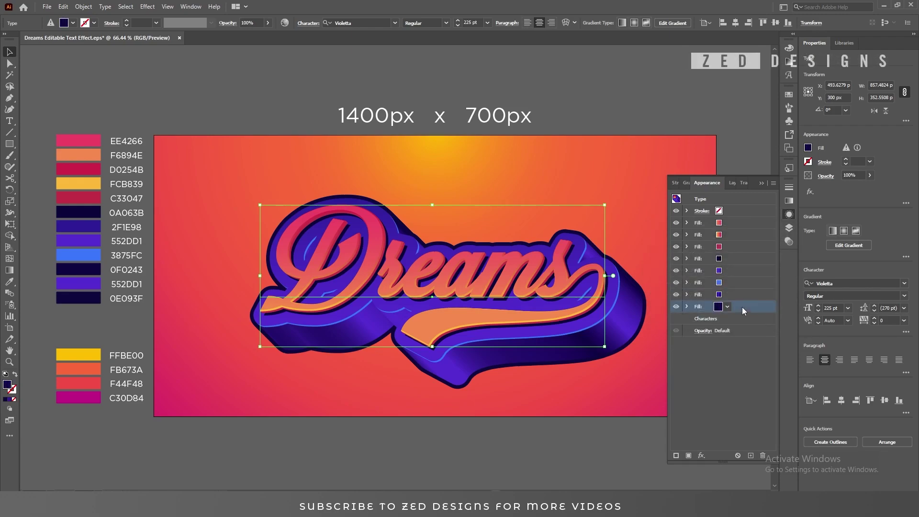
# Step: Add a Stylize Drop Shadow with 20 px X and Y offsets and a 30 px blur
pyautogui.click(702, 456)
pyautogui.moveTo(762, 308)
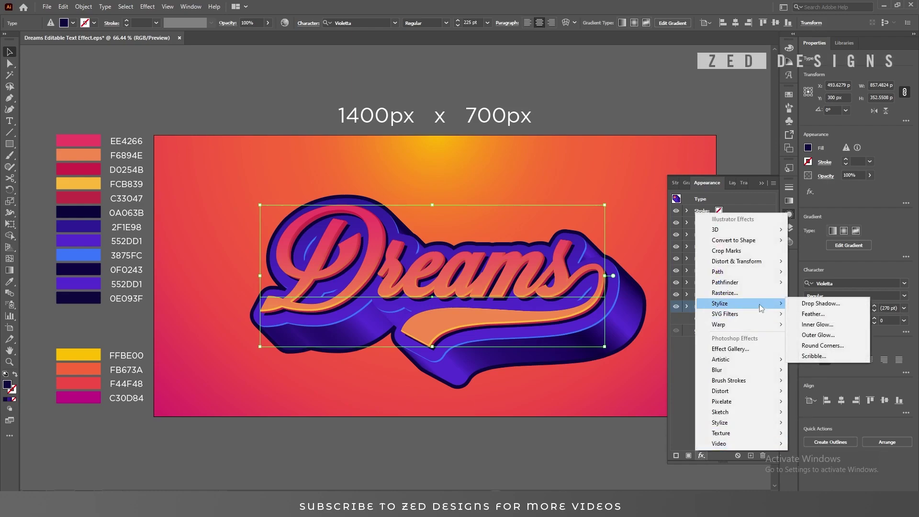
pyautogui.click(820, 304)
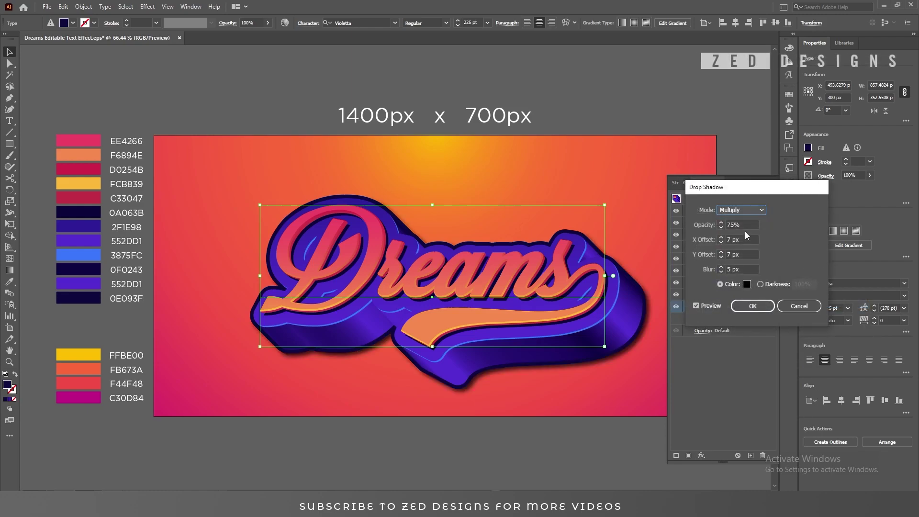
pyautogui.click(746, 240)
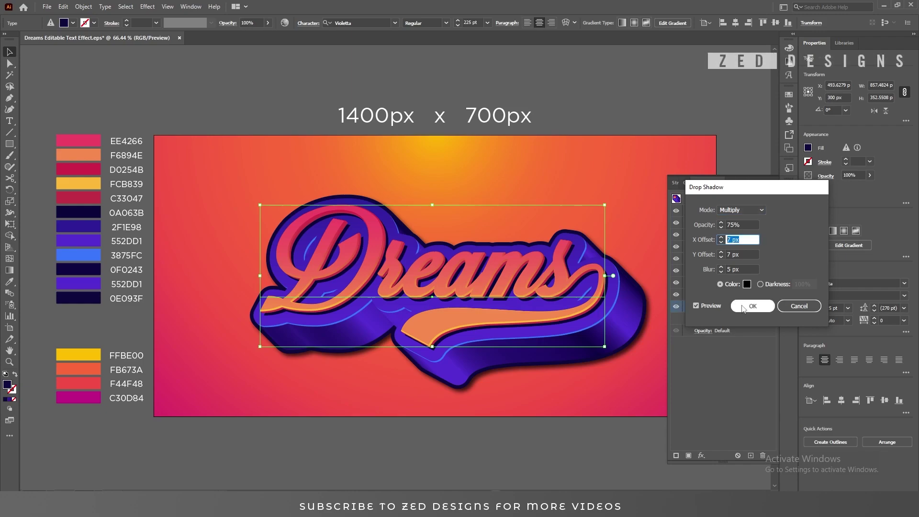
pyautogui.write('20')
pyautogui.press('Tab')
pyautogui.write('20')
pyautogui.press('Tab')
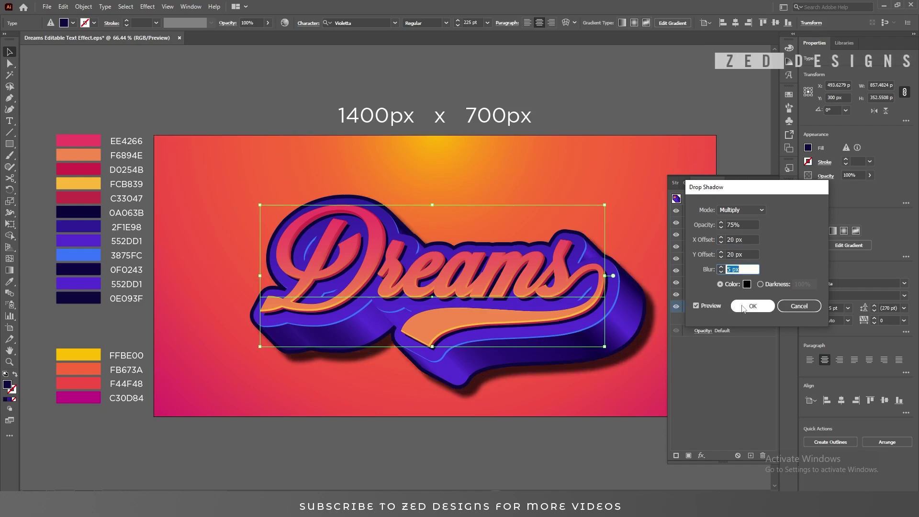
pyautogui.write('50')
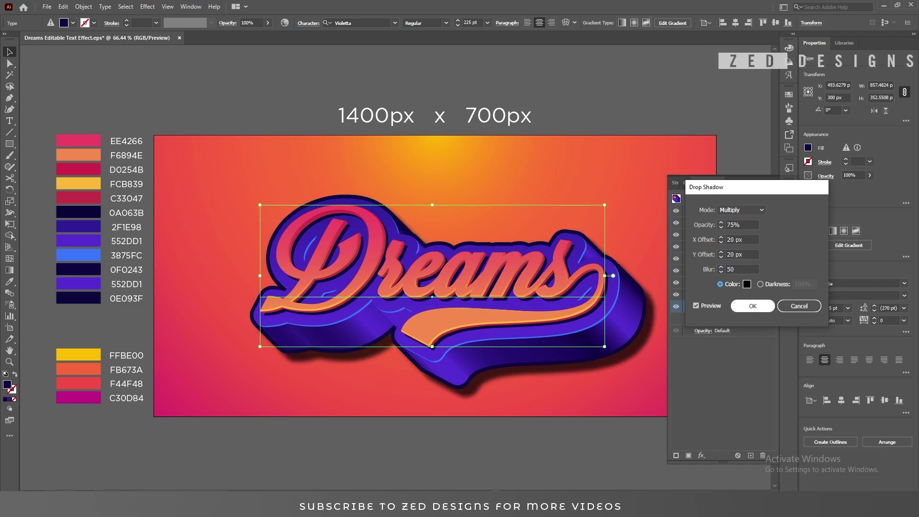
pyautogui.write('30')
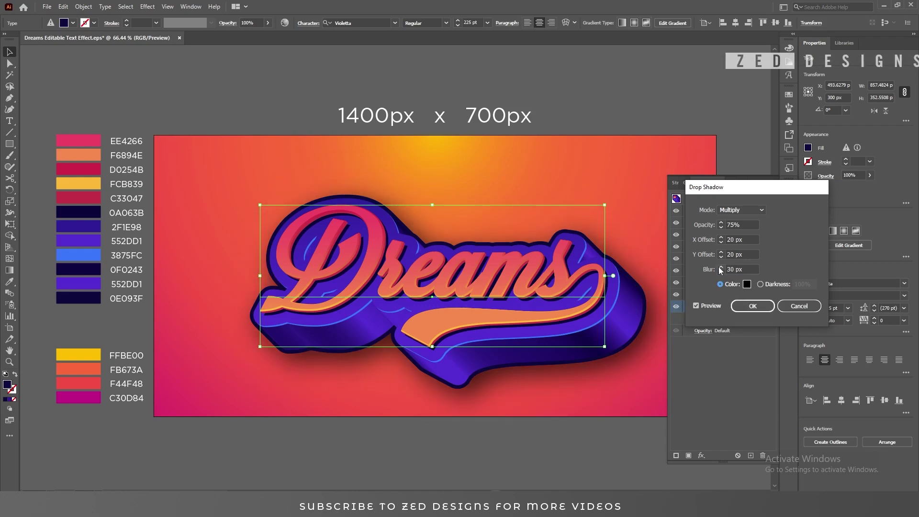